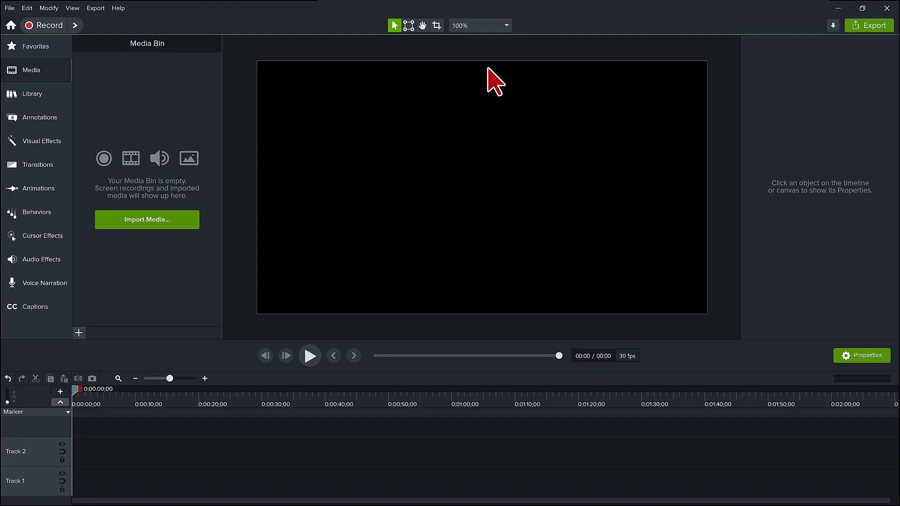
Set the canvas background colour to white in Project Settings.
left_click(506, 26)
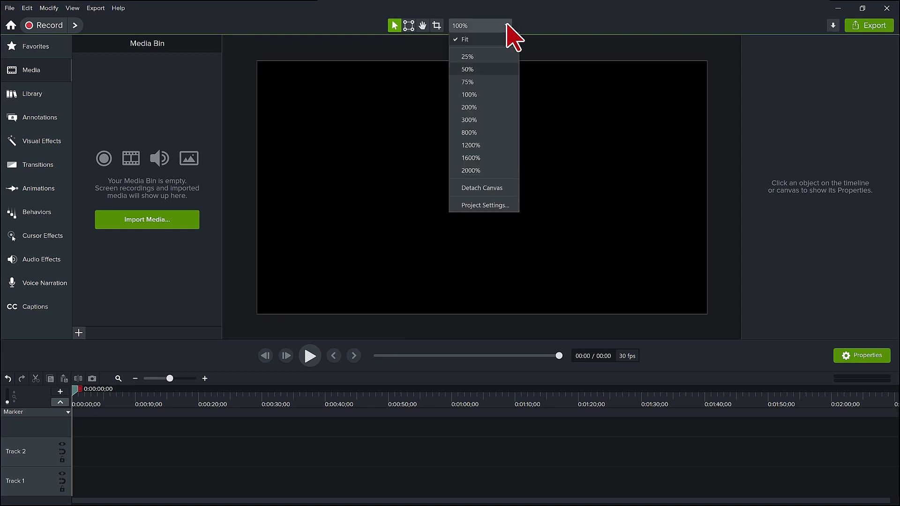
left_click(492, 205)
left_click(529, 258)
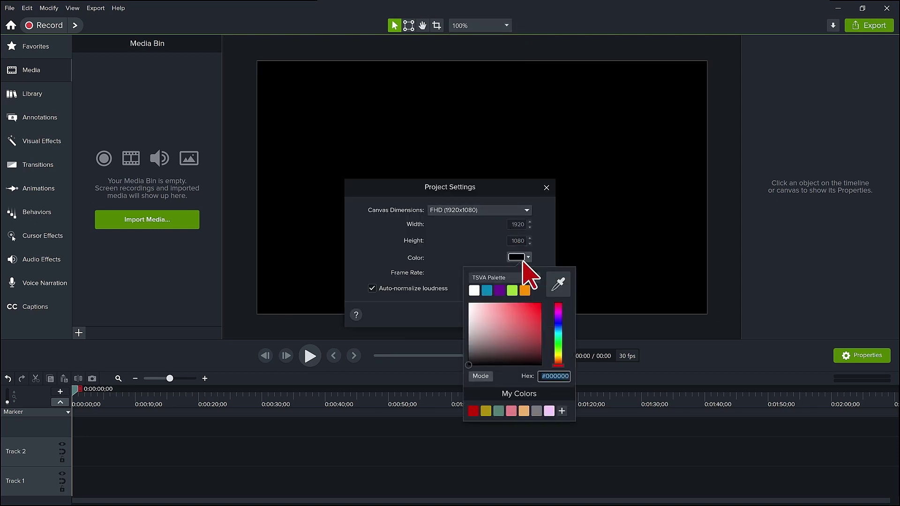
left_click(478, 293)
key("Return")
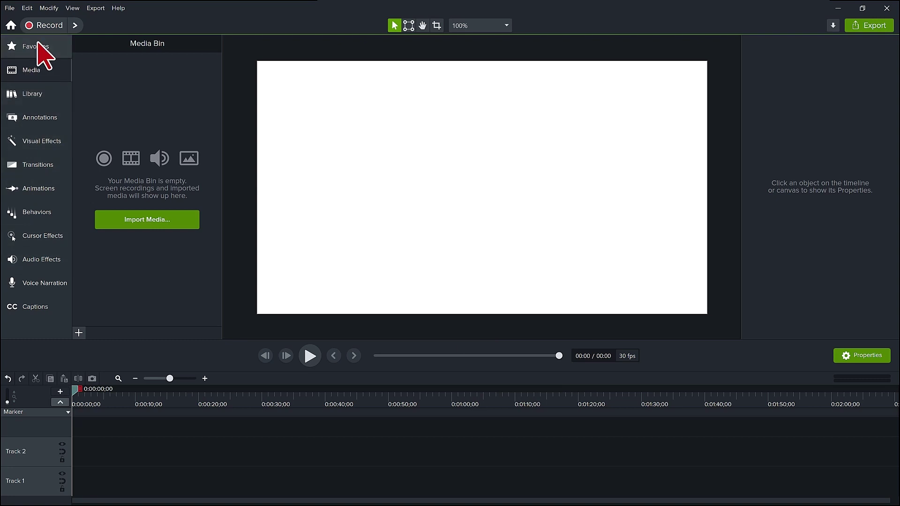
Add a bold orange SHADOW text callout with Auto-resize Text turned off.
left_click(35, 47)
mouse_move(164, 106)
left_mouse_down()
mouse_move(250, 148)
mouse_move(483, 191)
left_mouse_up()
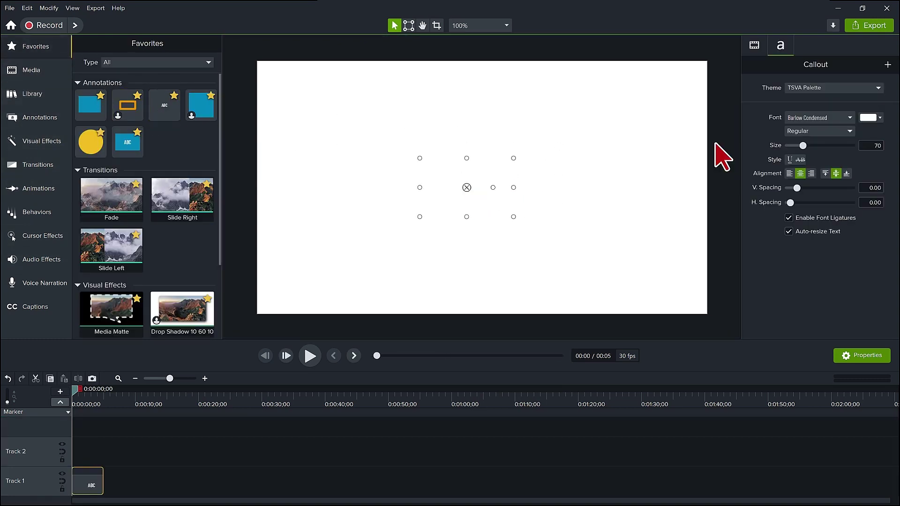
left_click(871, 112)
left_click(831, 153)
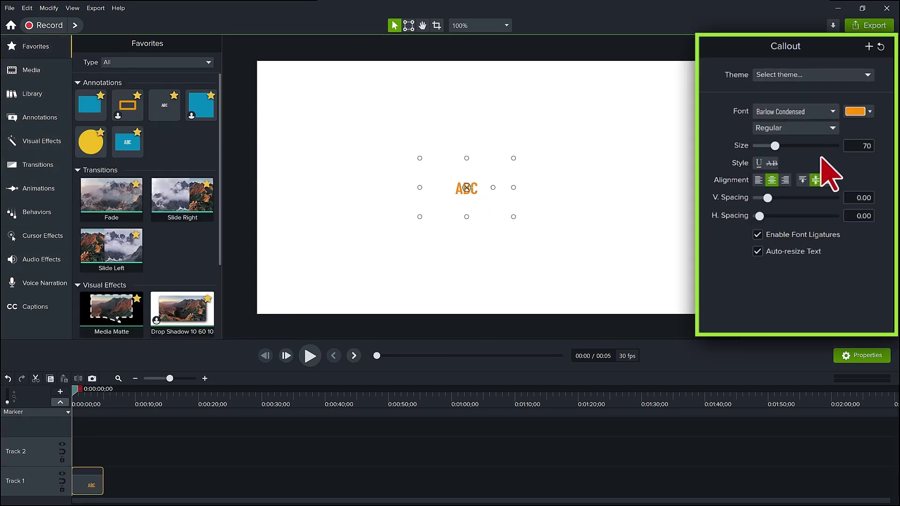
left_click(758, 251)
left_click(827, 130)
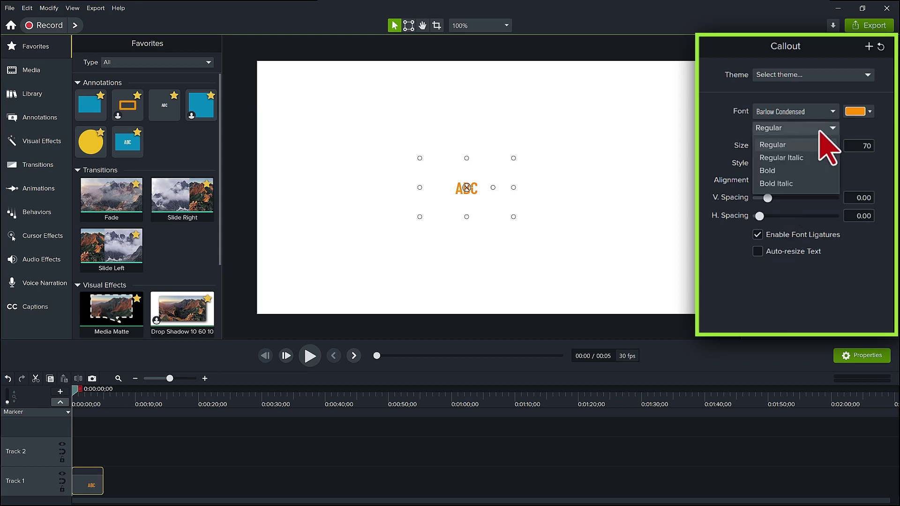
left_click(791, 160)
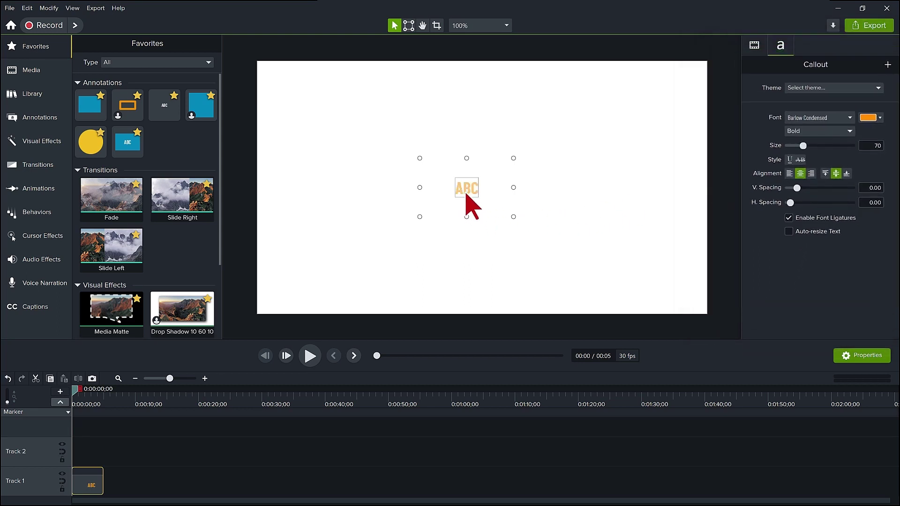
left_click(467, 188)
type("SHADOW")
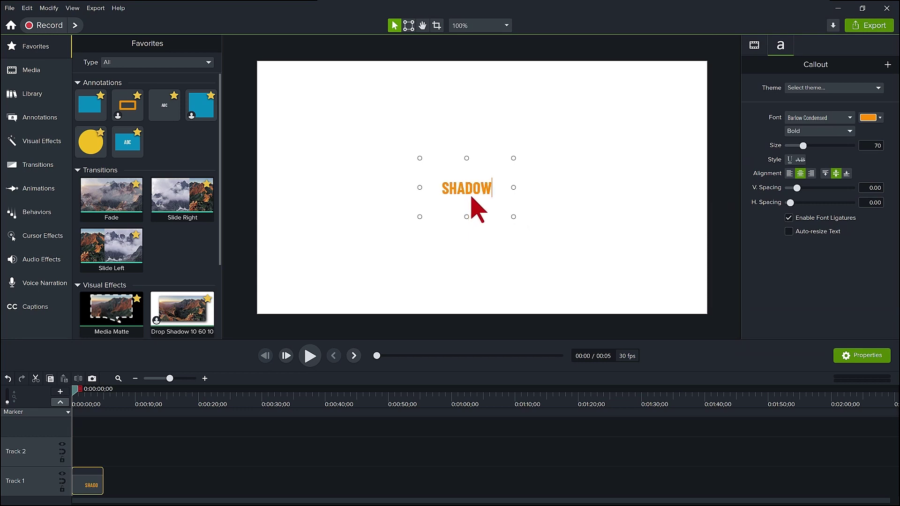
Apply the Block Text Style to the SHADOW callout.
left_click(479, 191)
right_click(482, 192)
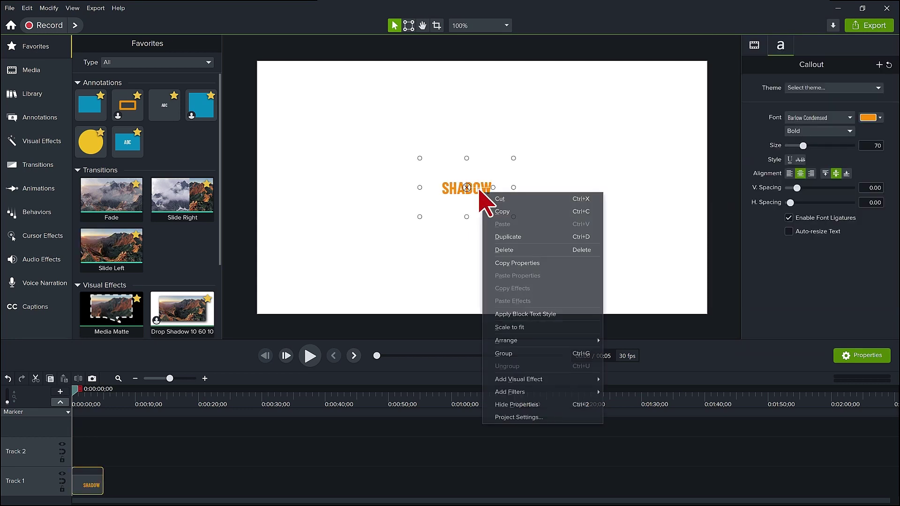
left_click(523, 314)
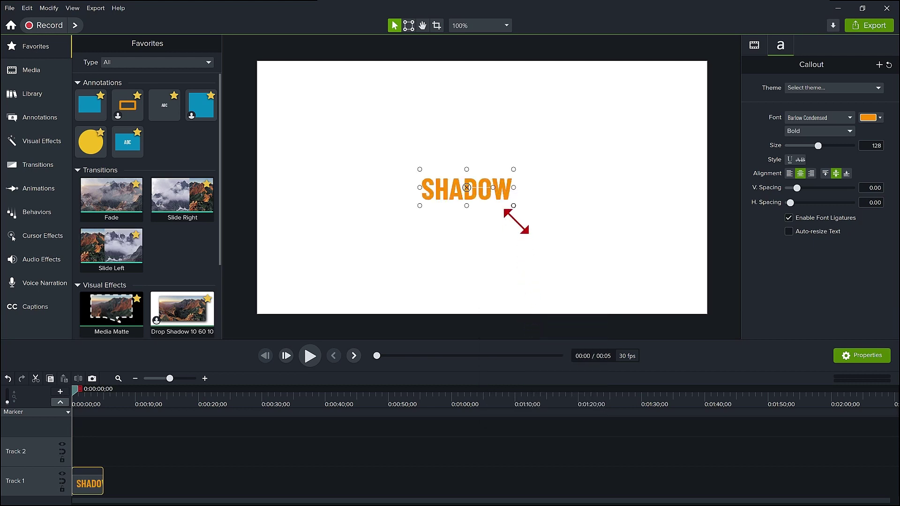
Enlarge the SHADOW callout to text size 352 and re-centre it on the canvas.
left_click_drag(514, 205, 593, 245)
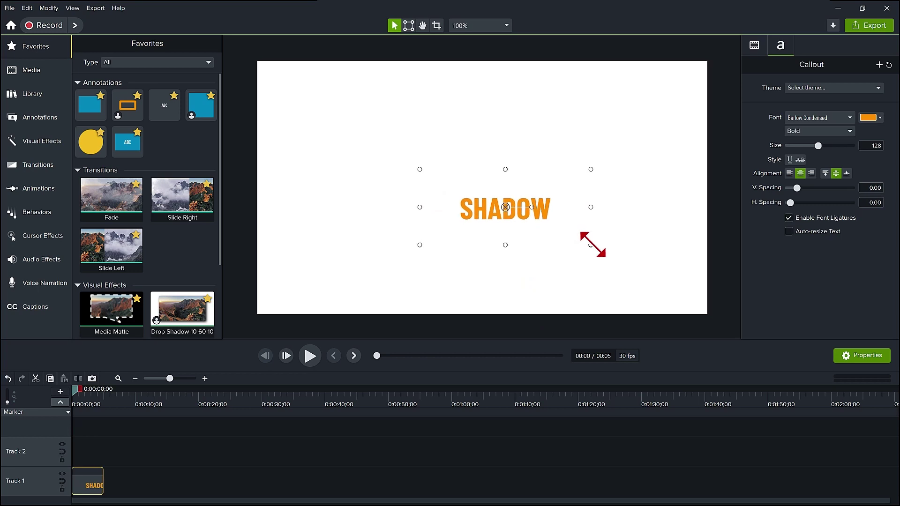
right_click(538, 218)
mouse_move(575, 407)
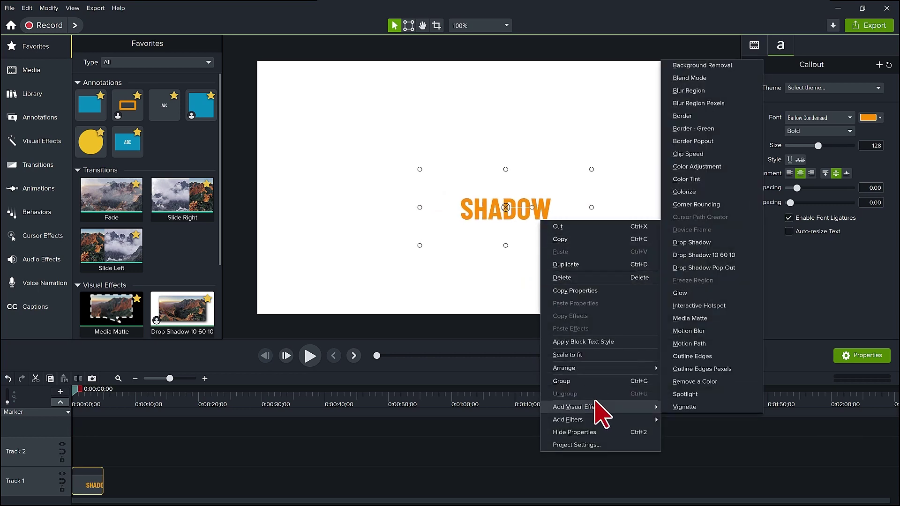
left_click(596, 343)
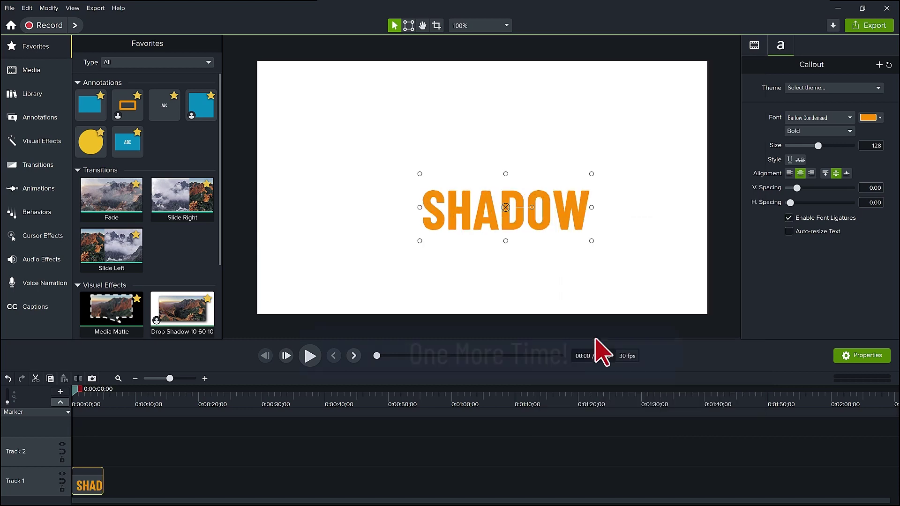
left_click_drag(473, 218, 426, 209)
mouse_move(547, 236)
left_mouse_down()
mouse_move(618, 251)
mouse_move(667, 325)
left_mouse_up()
left_click_drag(539, 287, 485, 214)
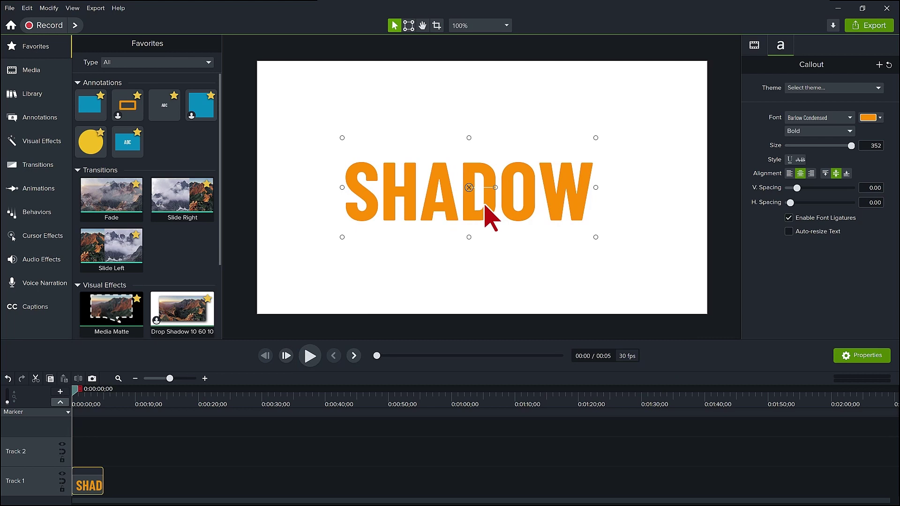
Skew SHADOW's left corners with corner-pin editing into a perspective taper.
left_click(409, 27)
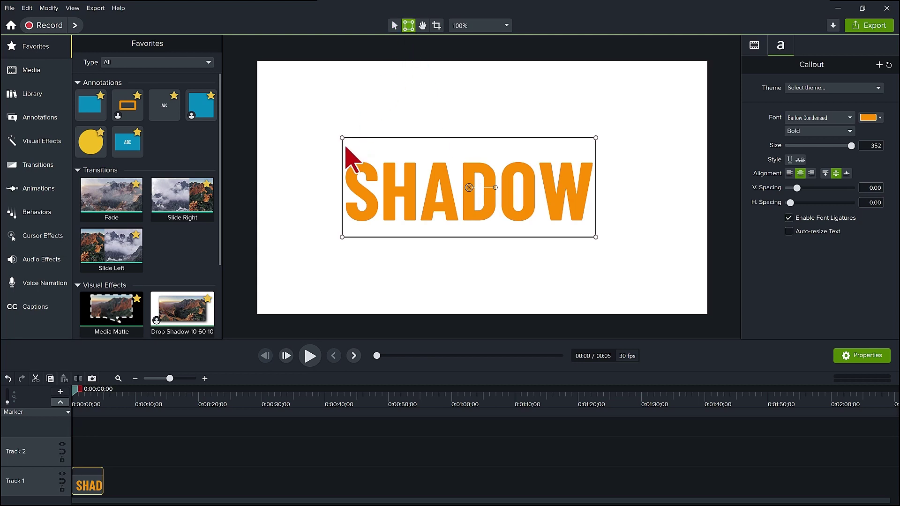
left_click_drag(344, 138, 378, 153)
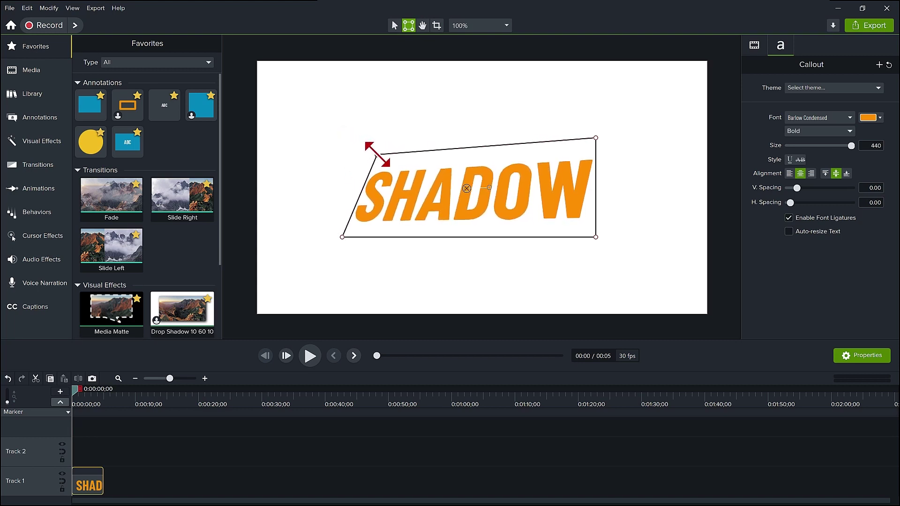
left_click_drag(346, 230, 377, 215)
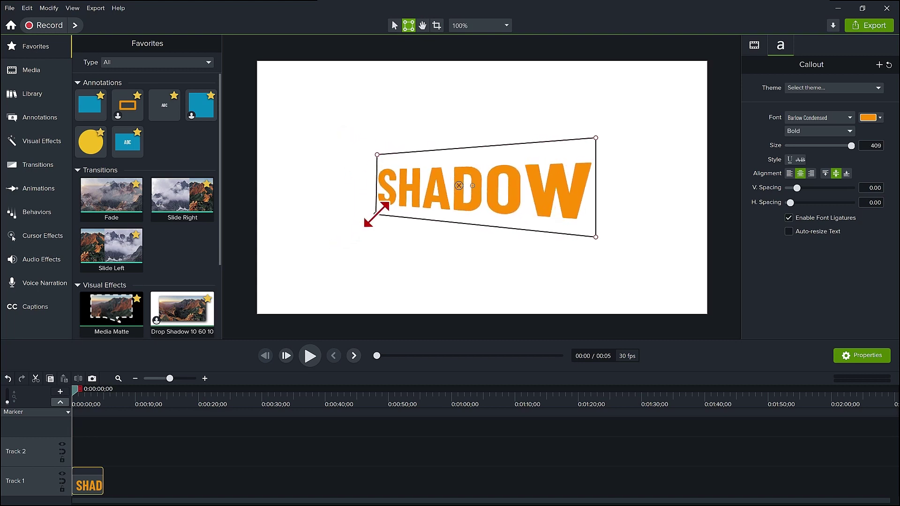
Add the TSVA Grid 32 x 18 from the Library to the timeline and lock its track.
left_click(21, 94)
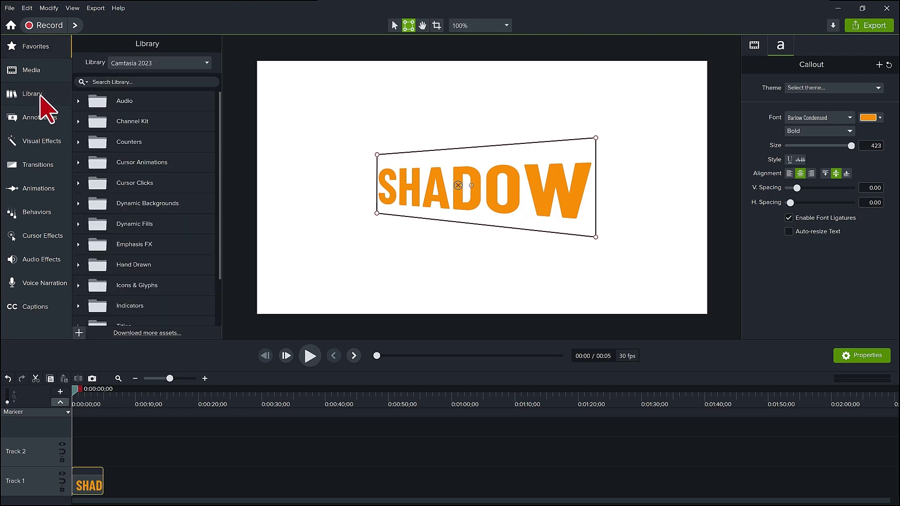
left_click(151, 63)
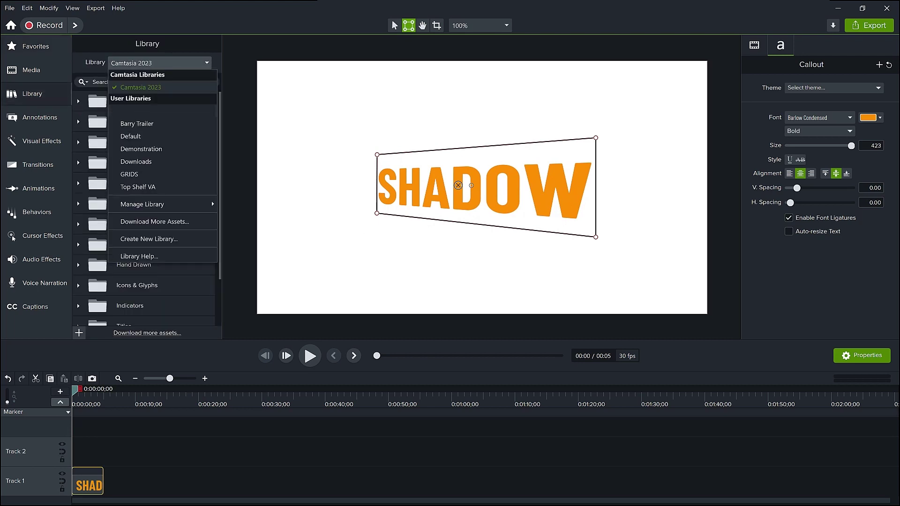
left_click(137, 188)
double_click(90, 105)
left_click(86, 122)
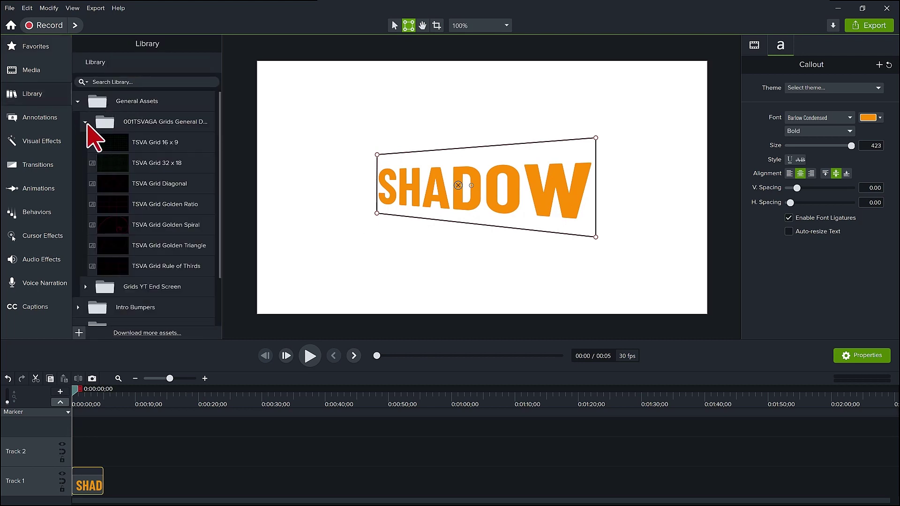
right_click(139, 169)
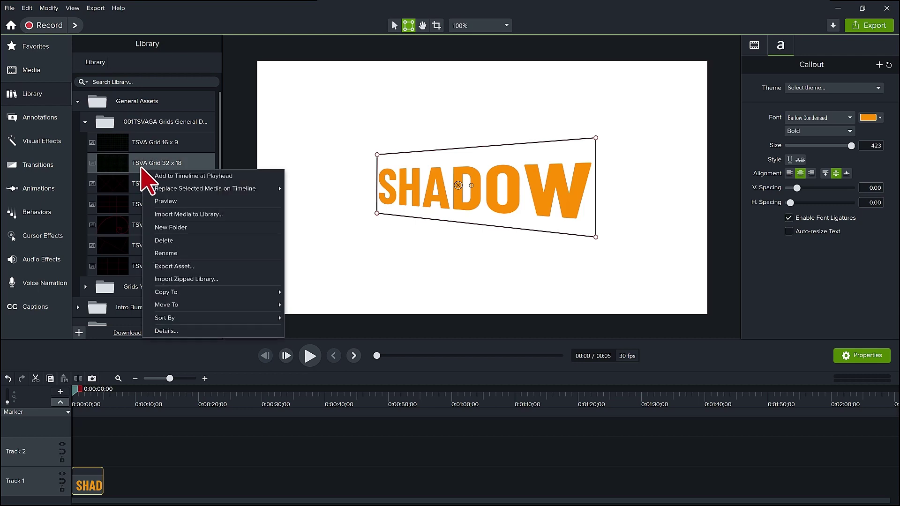
left_click(162, 177)
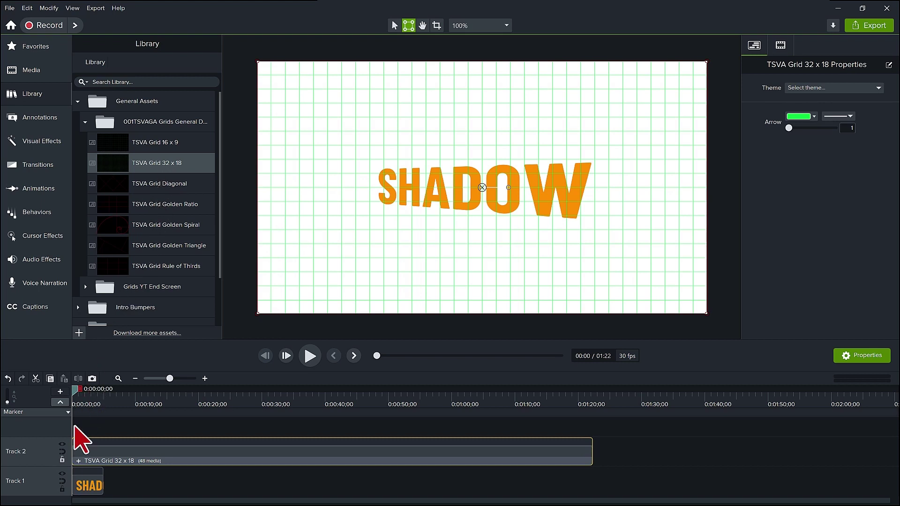
left_click(63, 460)
Refine all four SHADOW corners into a perspective shape at size 479.
left_click(81, 480)
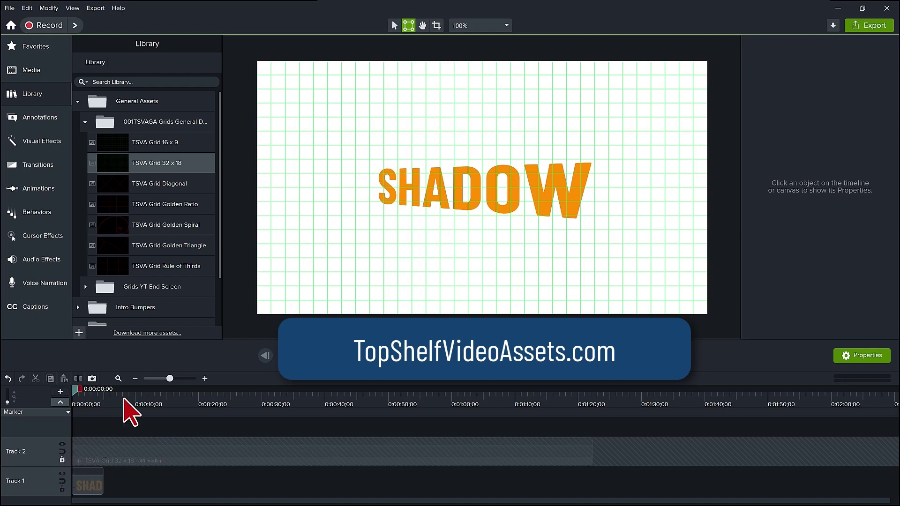
left_click_drag(371, 145, 366, 143)
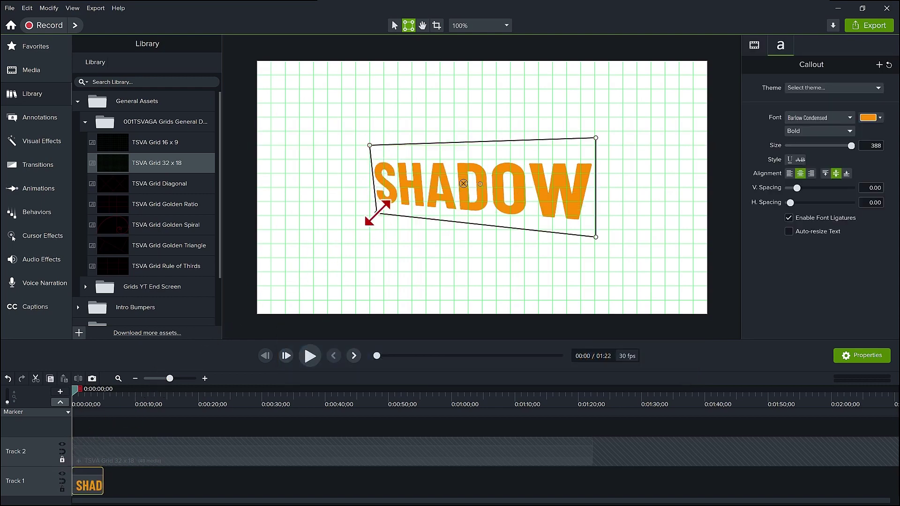
left_click_drag(377, 213, 370, 216)
left_click_drag(595, 237, 595, 257)
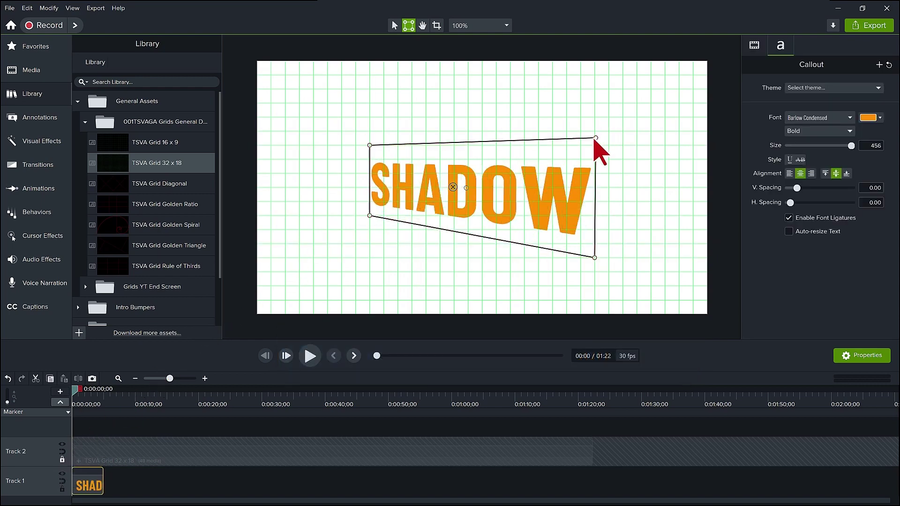
left_click_drag(595, 139, 595, 132)
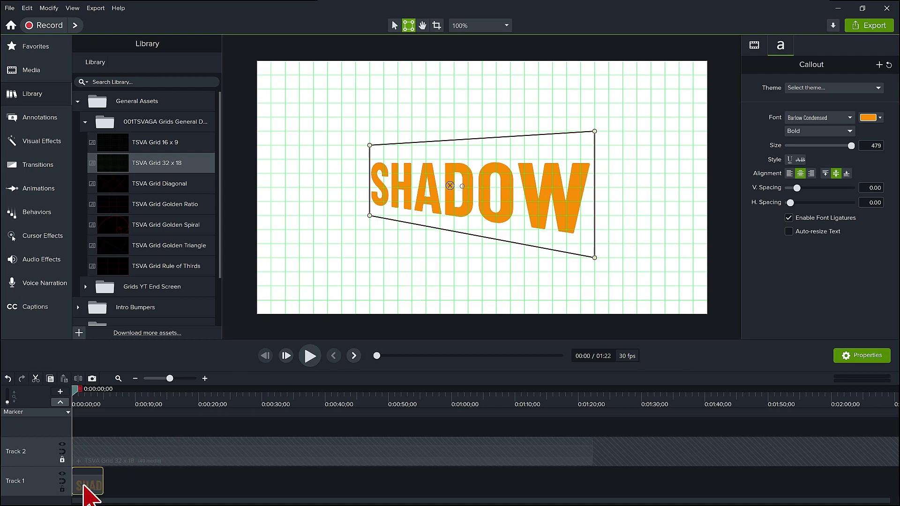
Hide the marker track, duplicate the SHADOW callout and make the copy's text grey.
key("ctrl+m")
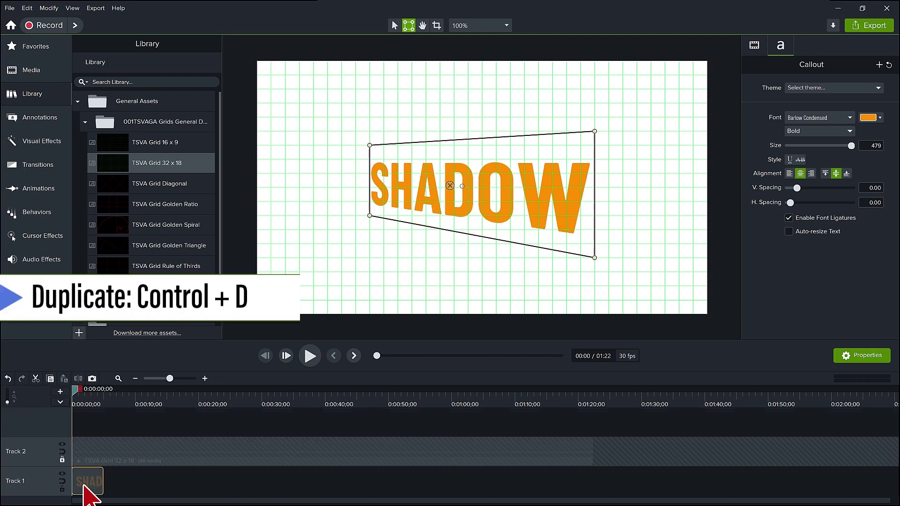
key("ctrl+d")
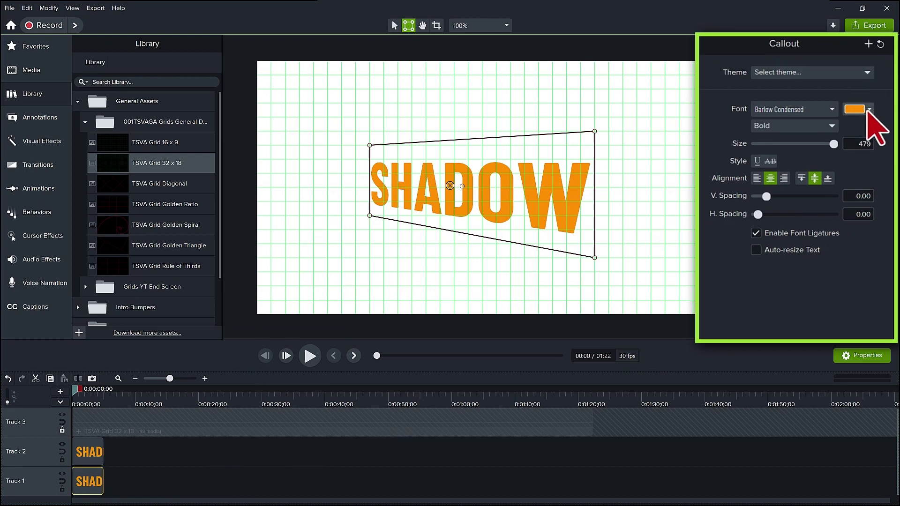
left_click(872, 118)
left_click(760, 216)
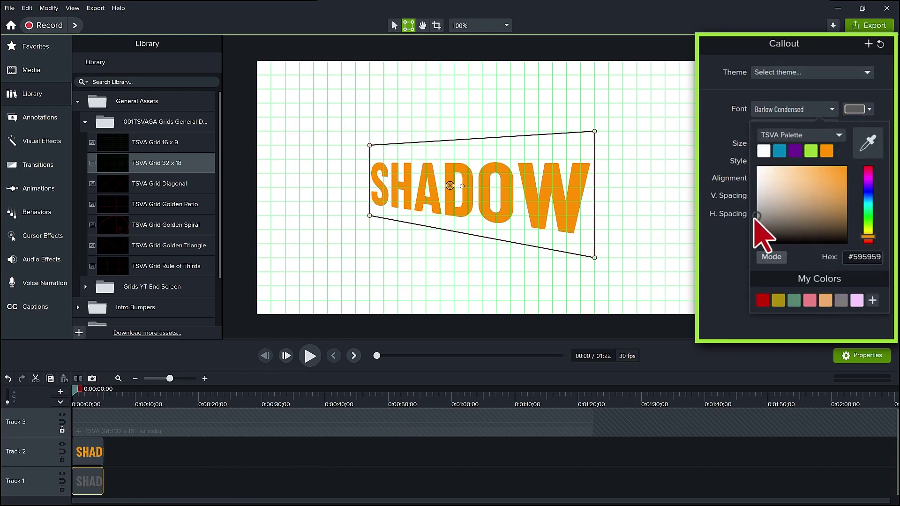
left_click_drag(754, 214, 754, 209)
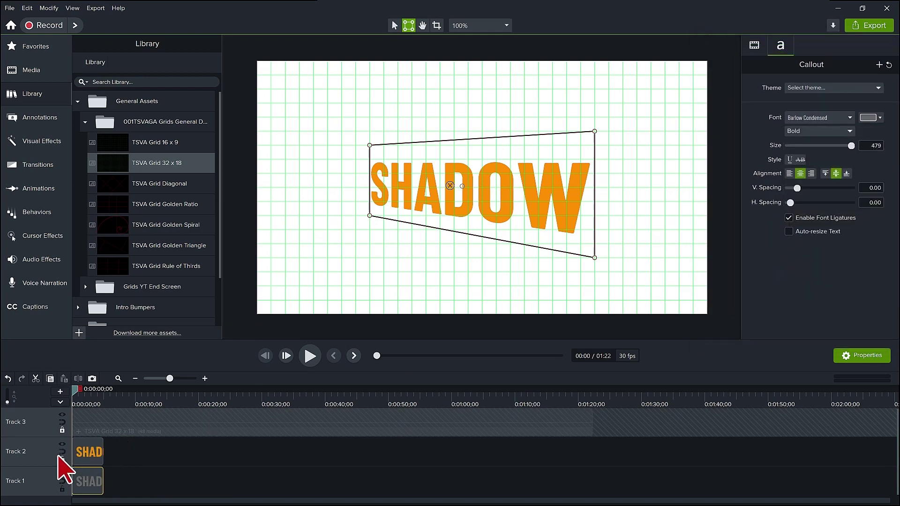
Lock the orange word's track and skew the grey copy into a slanted cast shadow.
left_click(62, 460)
left_click_drag(369, 145, 440, 146)
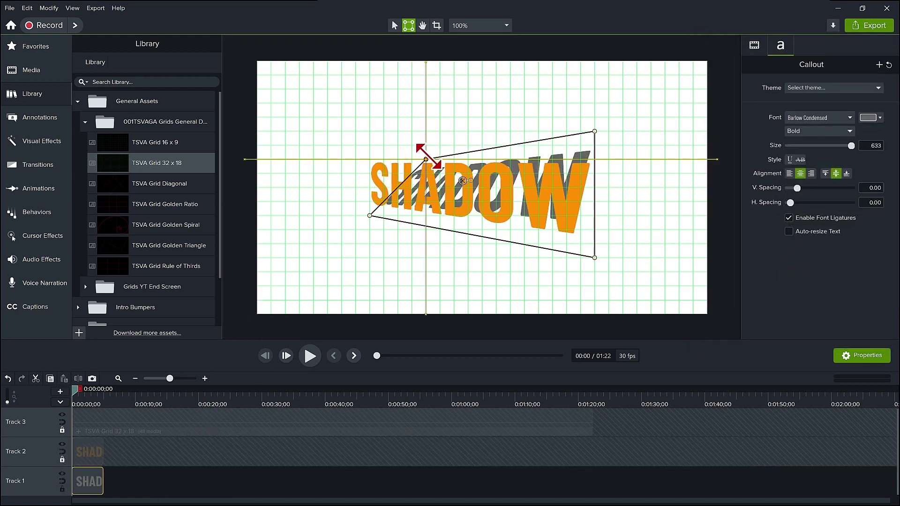
mouse_move(594, 131)
left_mouse_down()
mouse_move(635, 145)
mouse_move(665, 117)
left_mouse_up()
mouse_move(439, 144)
left_mouse_down()
mouse_move(445, 120)
mouse_move(490, 123)
left_mouse_up()
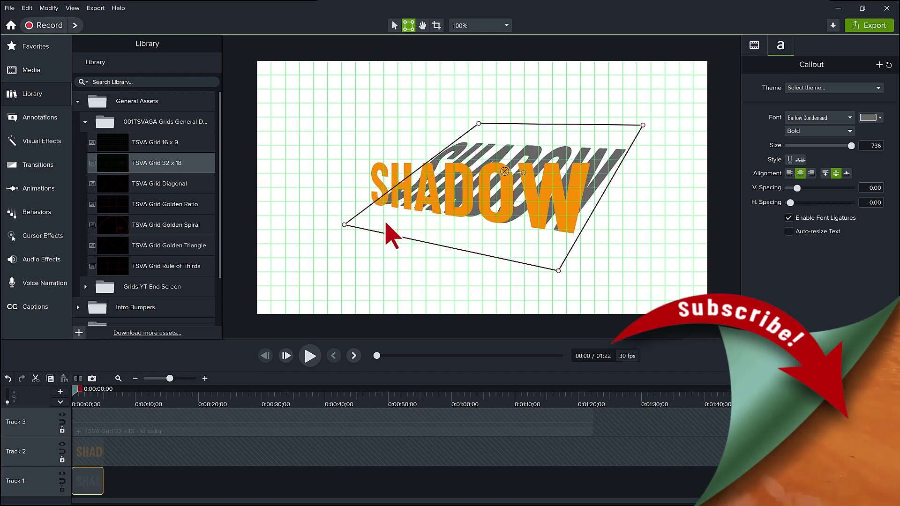
left_click_drag(346, 226, 326, 226)
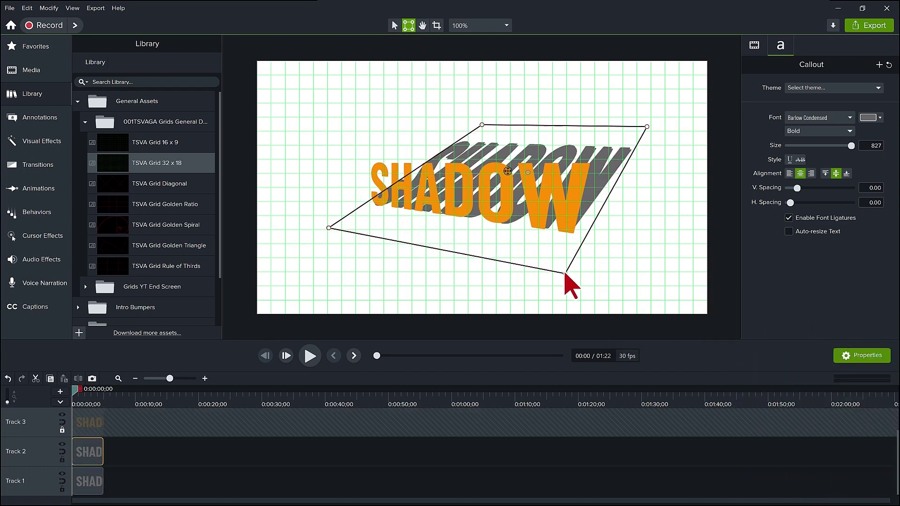
left_click_drag(564, 273, 564, 275)
left_click_drag(646, 125, 653, 122)
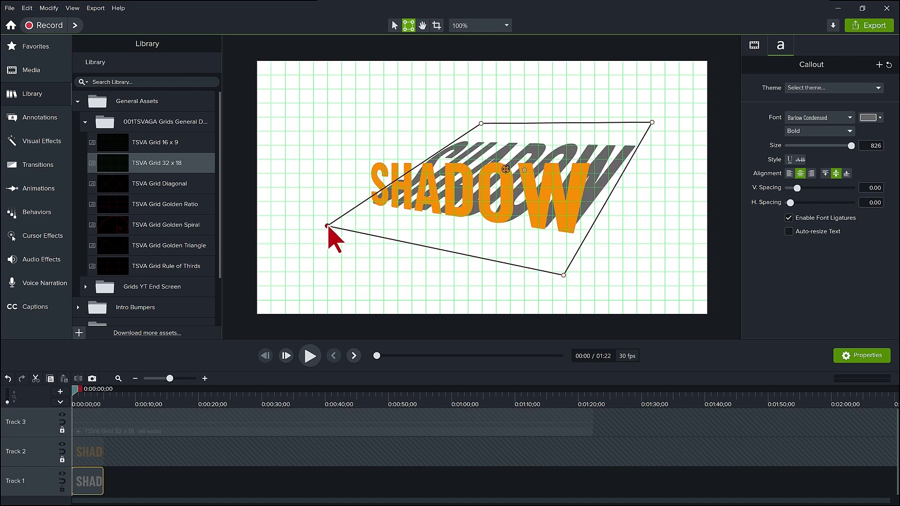
left_click_drag(327, 225, 329, 227)
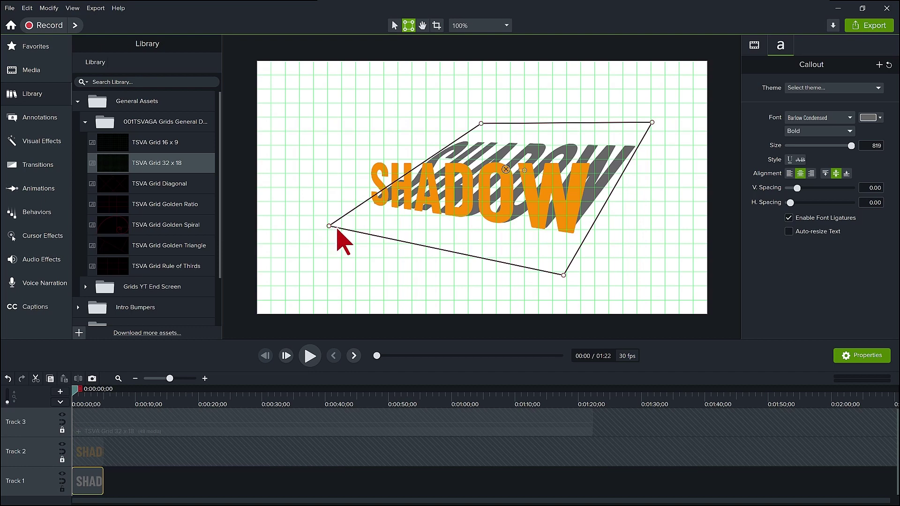
Add a Drop Shadow effect to the grey shadow text.
left_click(393, 24)
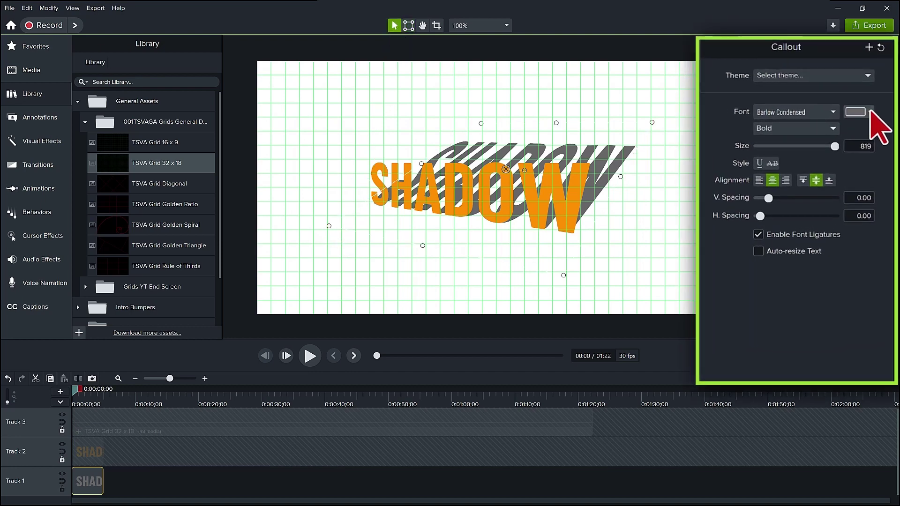
left_click(871, 111)
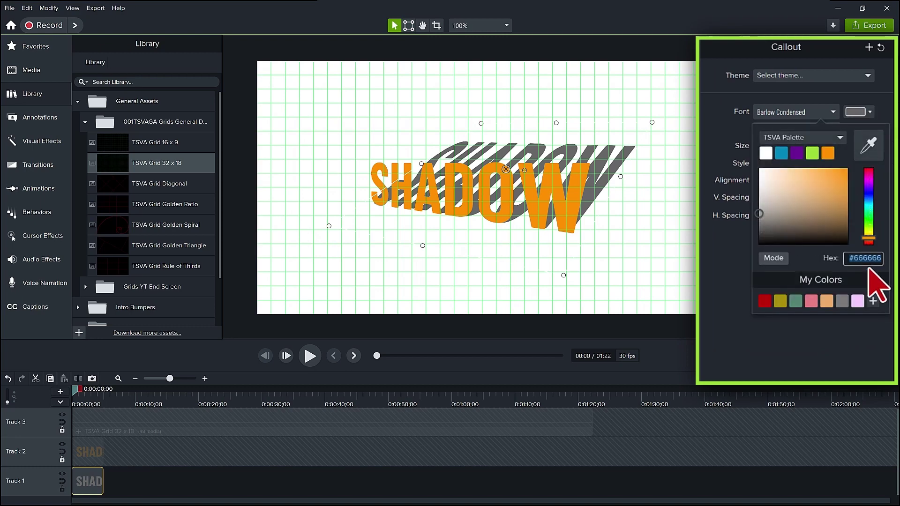
left_click(39, 142)
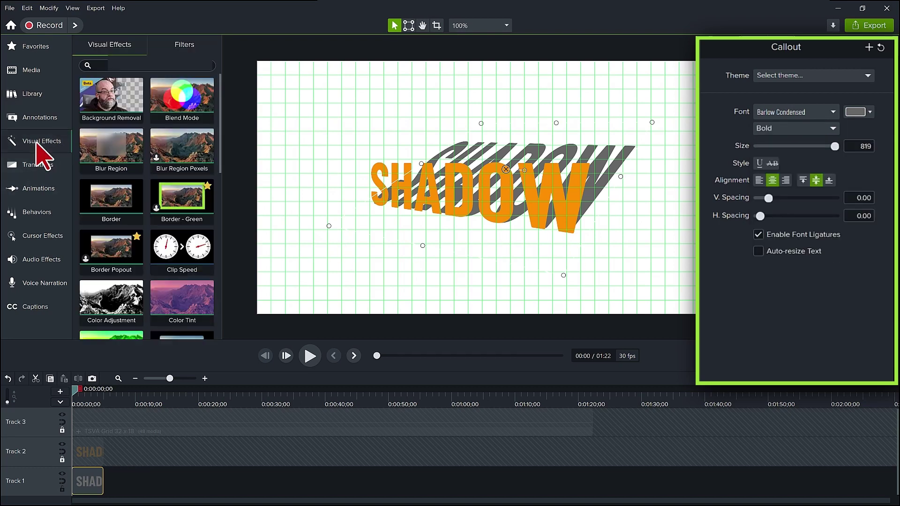
left_click_drag(224, 170, 235, 258)
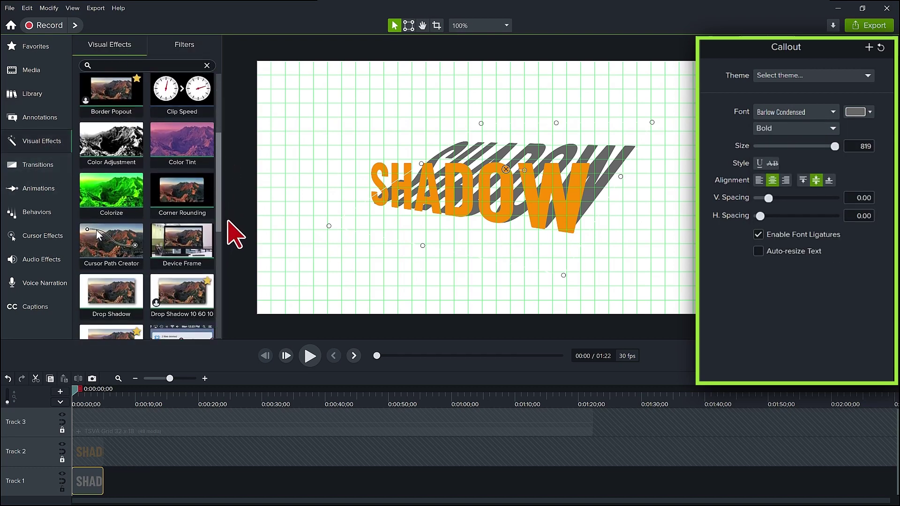
left_click_drag(112, 211, 91, 482)
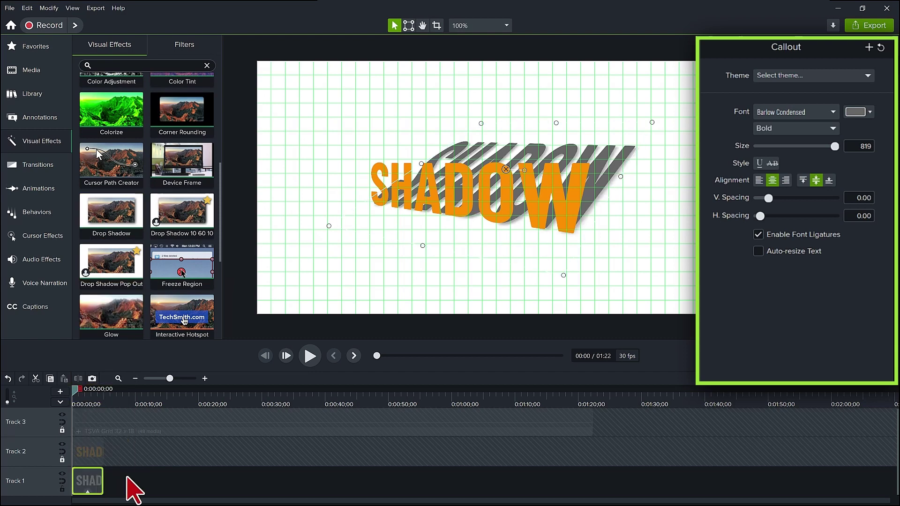
scroll(176, 493, "up", 2)
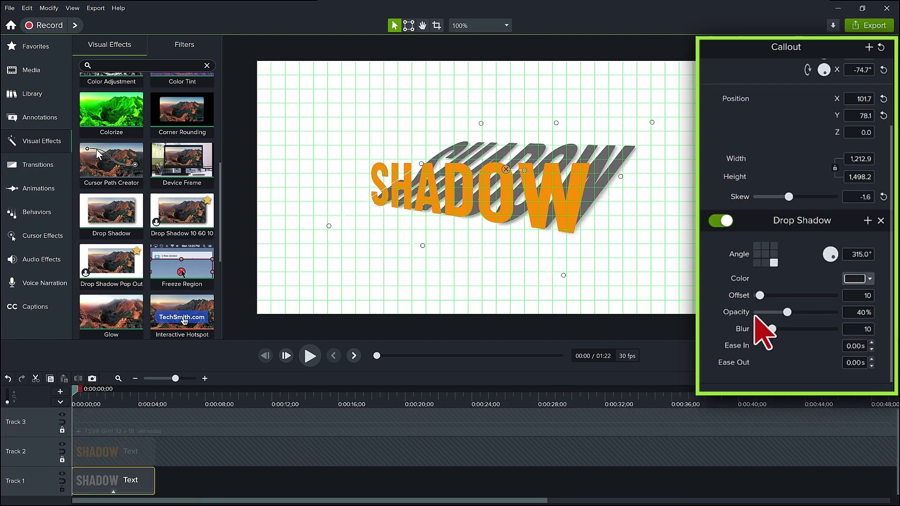
Centre the drop shadow with offset 0, opacity 100% and blur 23, and set clip opacity to 60%.
left_click(868, 280)
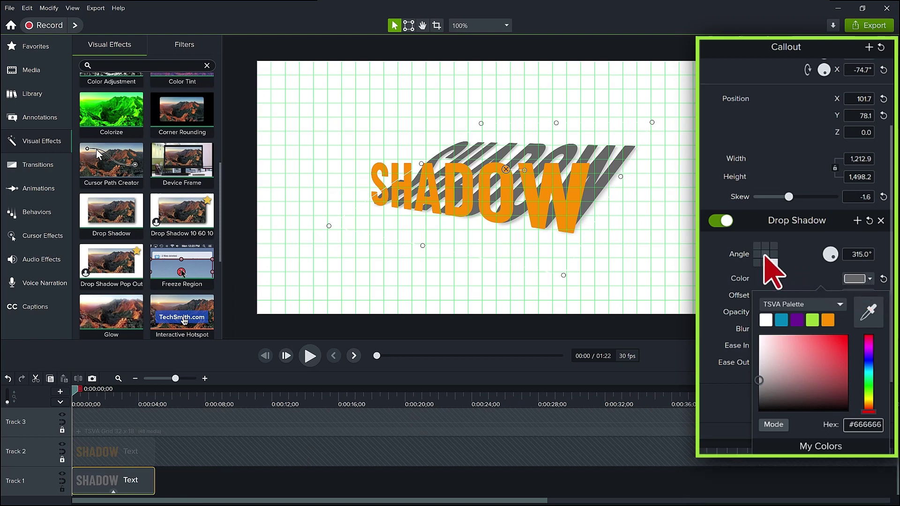
left_click(766, 256)
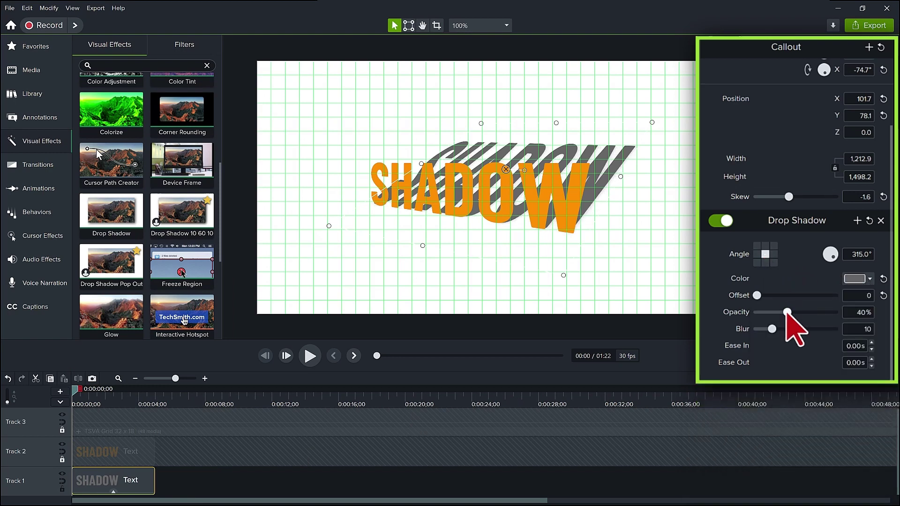
left_click_drag(787, 313, 849, 315)
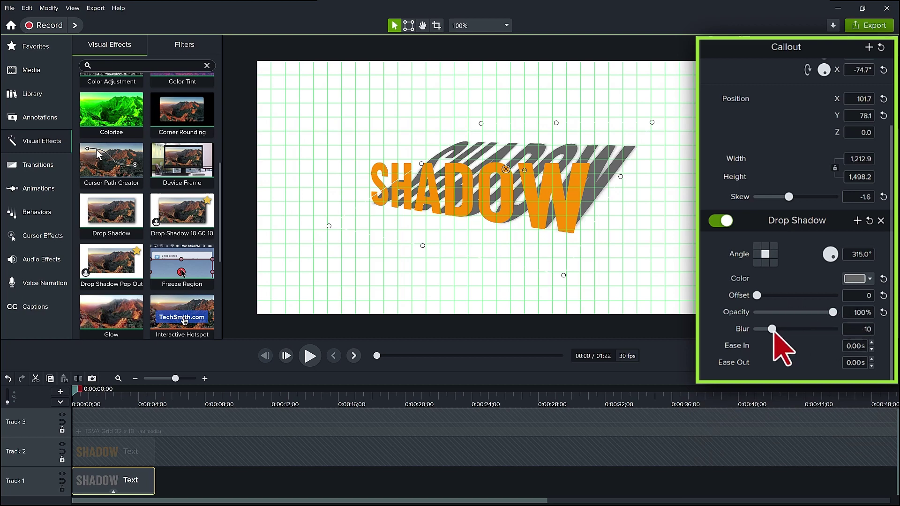
left_click_drag(773, 329, 794, 329)
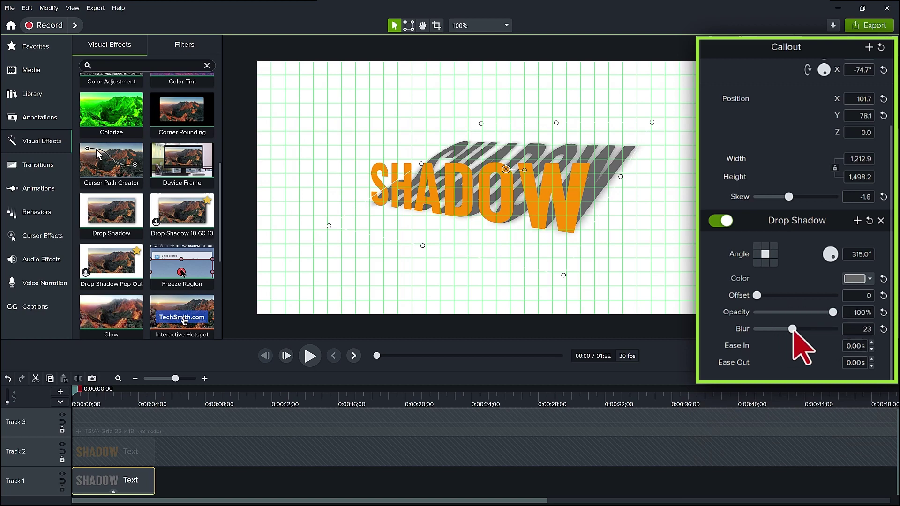
scroll(848, 124, "up", 3)
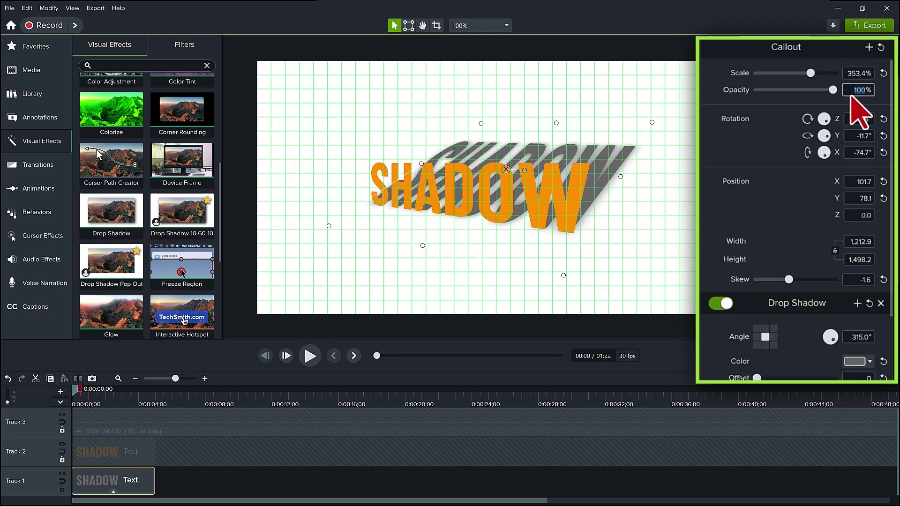
key("Return")
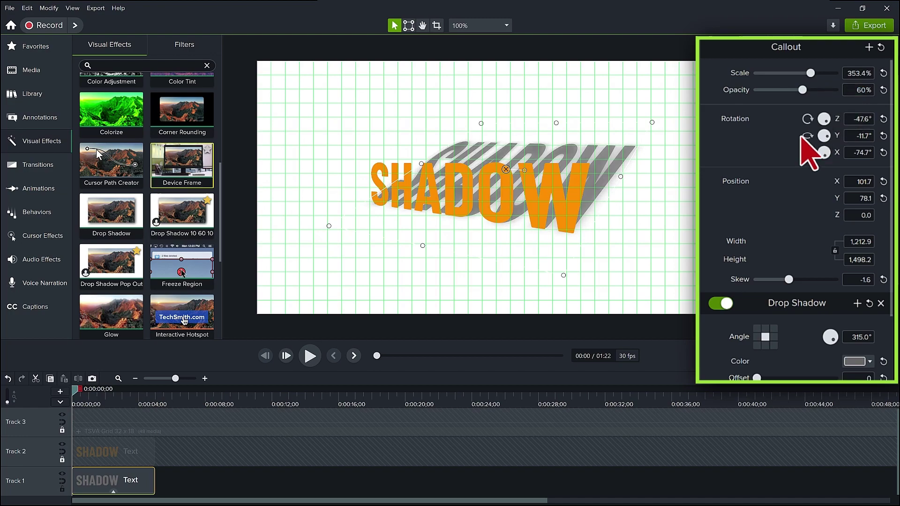
scroll(148, 204, "up", 5)
Add a Blur Region to the shadow clip and stretch its area over the shadow.
mouse_move(112, 141)
left_mouse_down()
mouse_move(116, 369)
mouse_move(131, 483)
left_mouse_up()
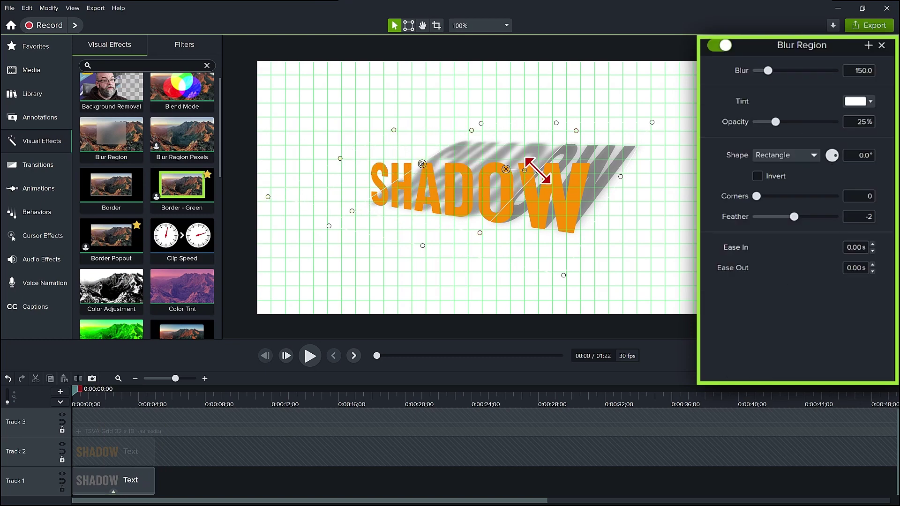
left_click_drag(538, 170, 688, 174)
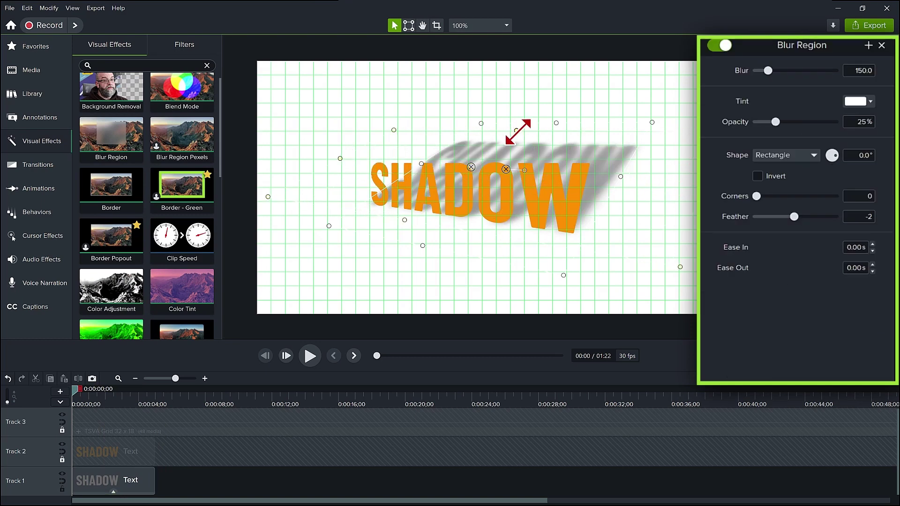
left_click_drag(517, 131, 565, 91)
left_click_drag(406, 220, 379, 256)
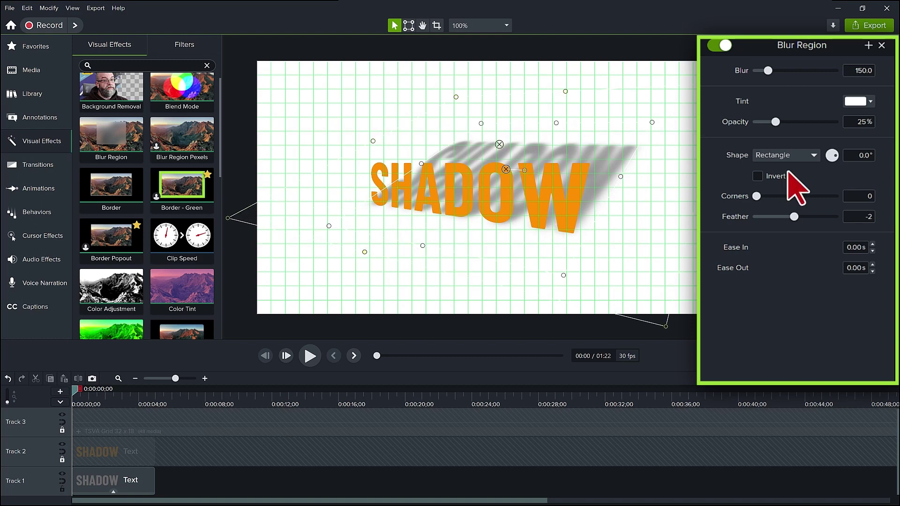
Set the Blur Region to blur 155 with a black tint.
left_click(847, 71)
type("155")
key("Return")
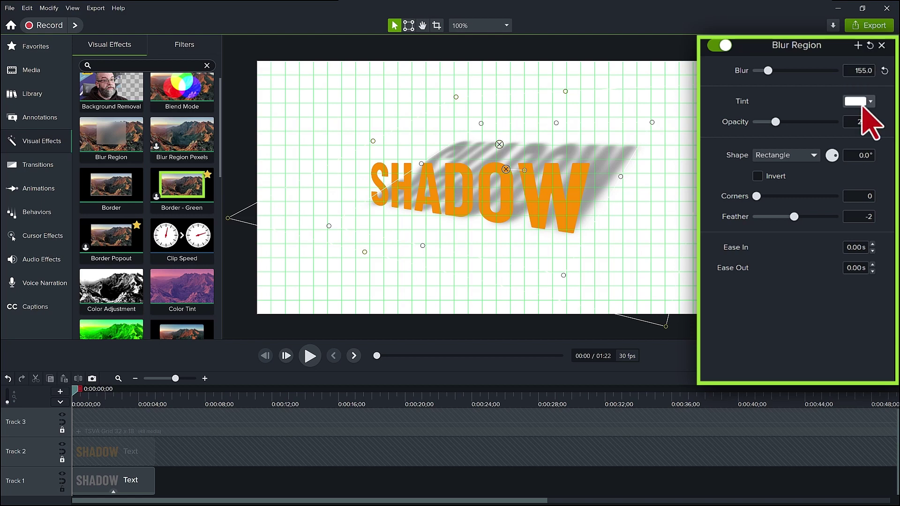
left_click(860, 102)
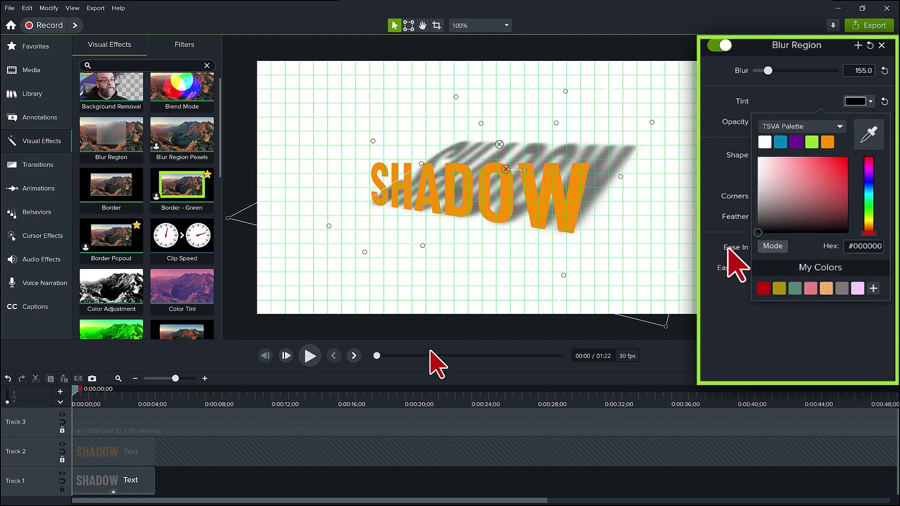
left_click(119, 478)
Nudge the shadow's bottom corner and delete the TSVA Grid 32 x 18 overlay clip.
left_click(409, 26)
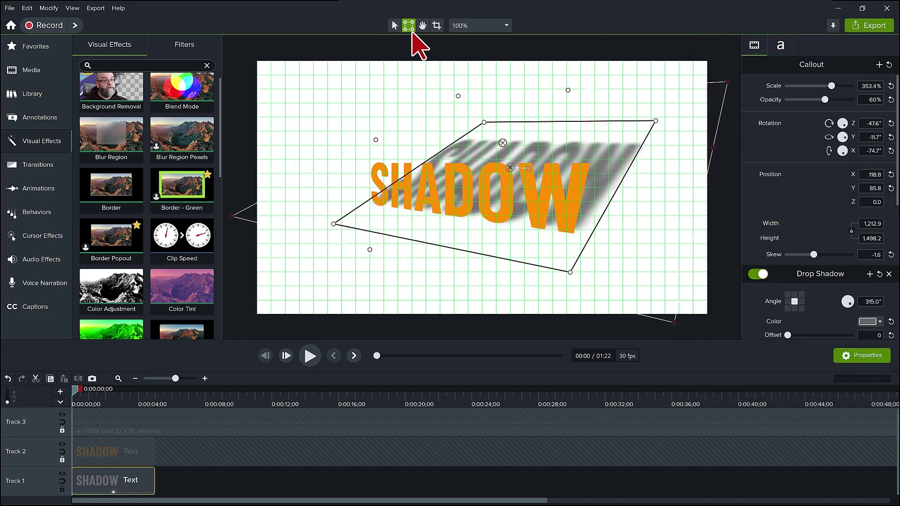
left_click_drag(572, 274, 565, 278)
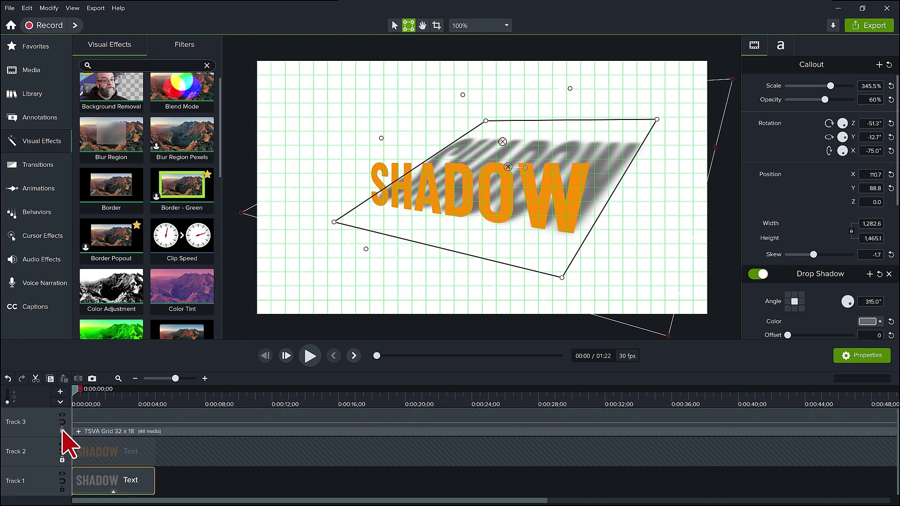
left_click(107, 434)
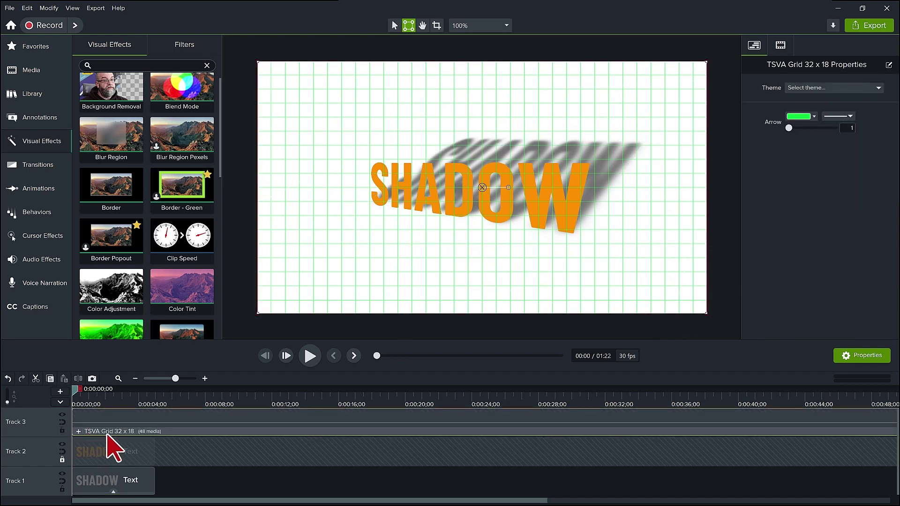
key("Delete")
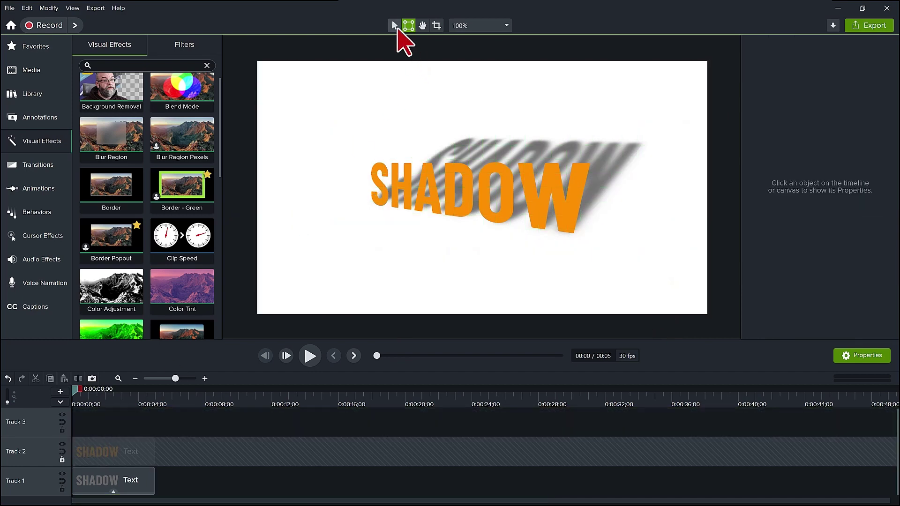
Unlock Track 2 and group the orange word and shadow clips.
left_click(62, 460)
left_click(105, 453)
left_click(120, 482, "shift")
key("ctrl+g")
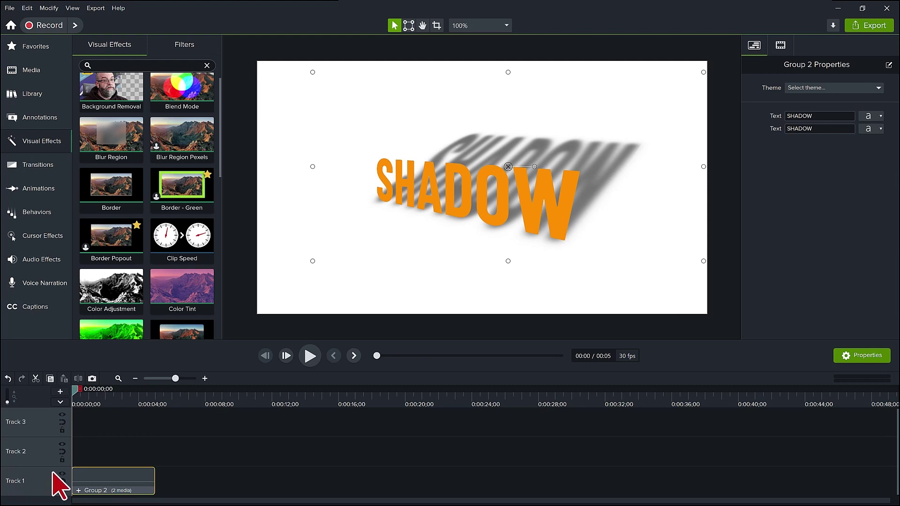
Resize the group to canvas size and begin renaming it Word and Shadow.
right_click(139, 476)
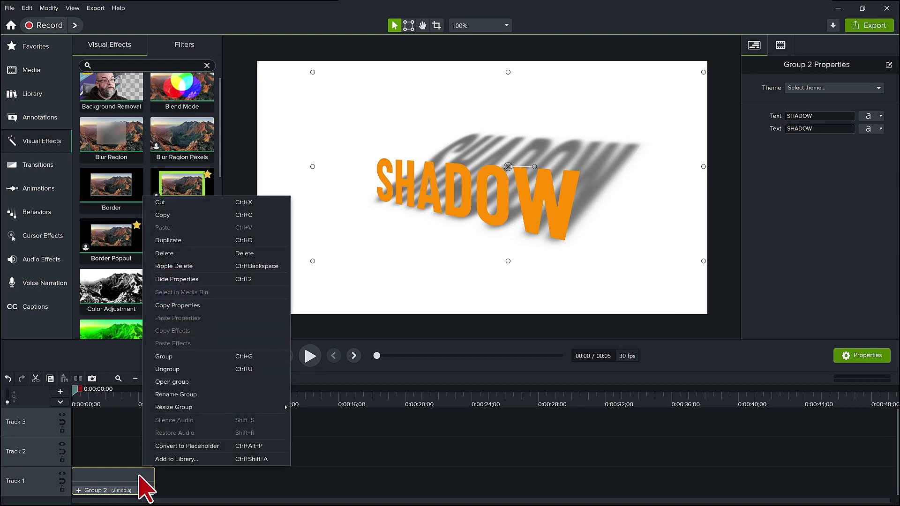
key("Up")
key("Up")
key("Up")
key("Right")
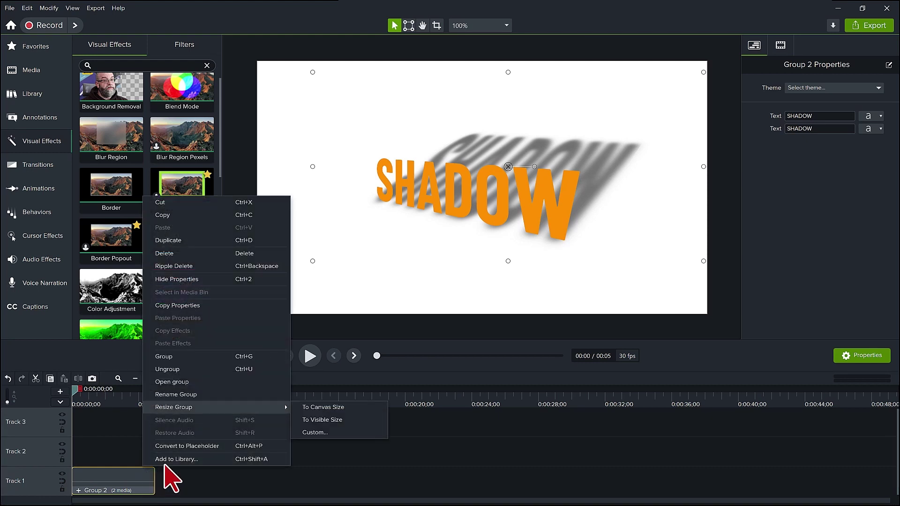
left_click(307, 407)
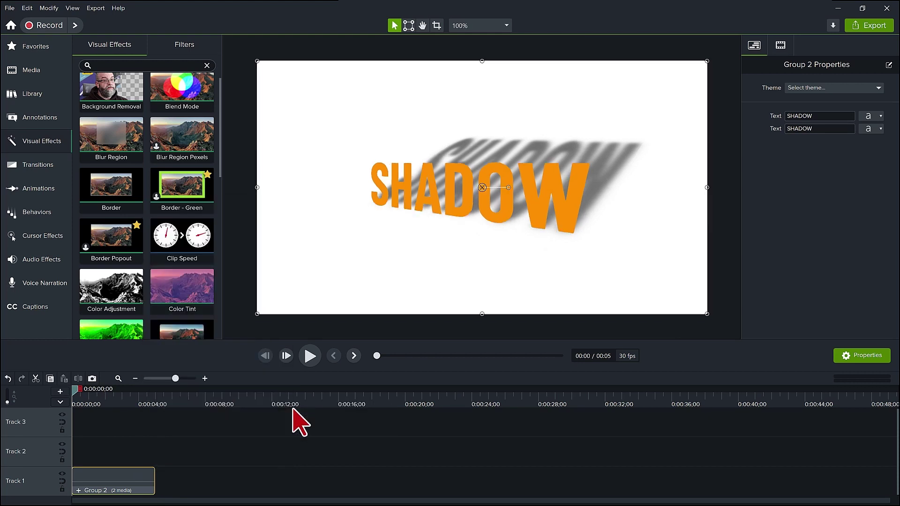
right_click(85, 493)
left_click(129, 408)
type("Word and ")
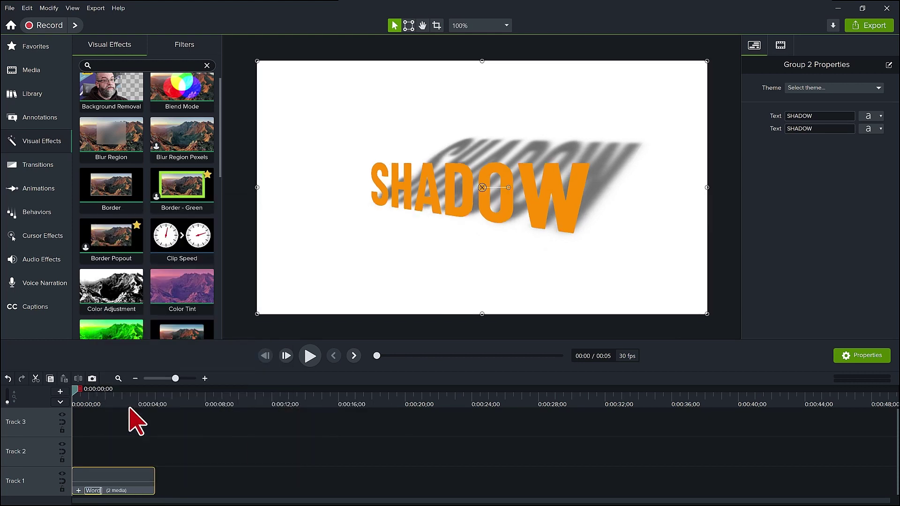
type("Shadow")
Confirm the Word and Shadow name and place the kayak video on the track beneath it.
key("Return")
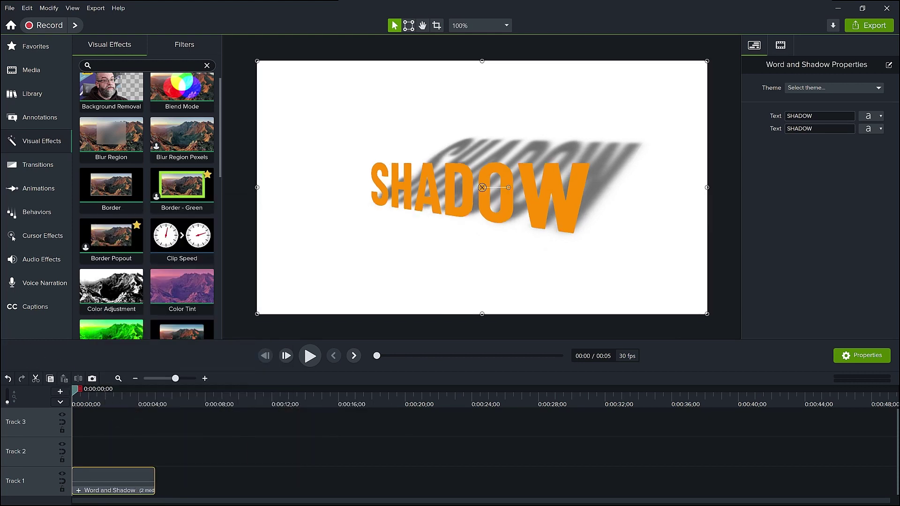
left_click(50, 74)
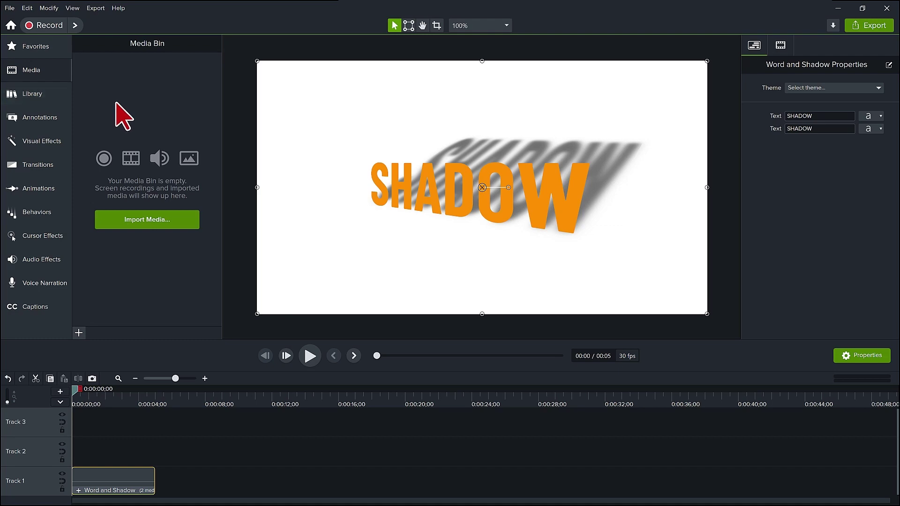
right_click(127, 116)
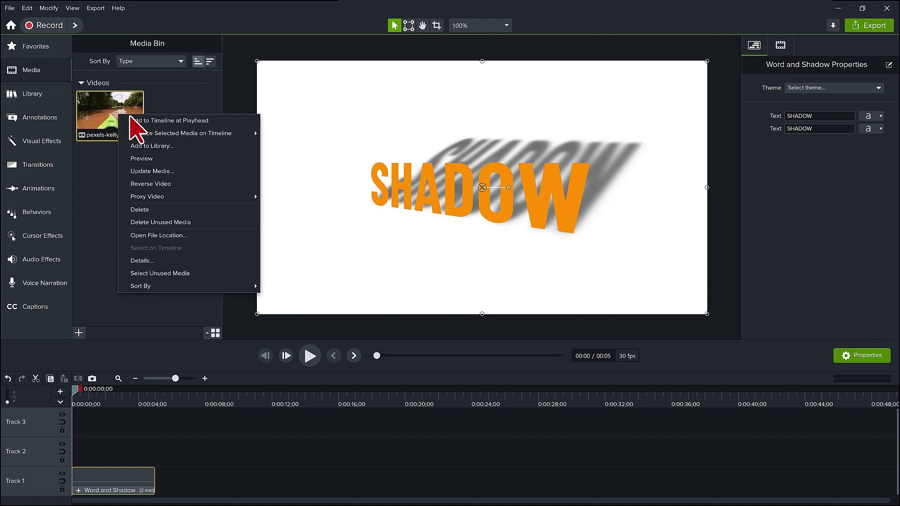
left_click(134, 120)
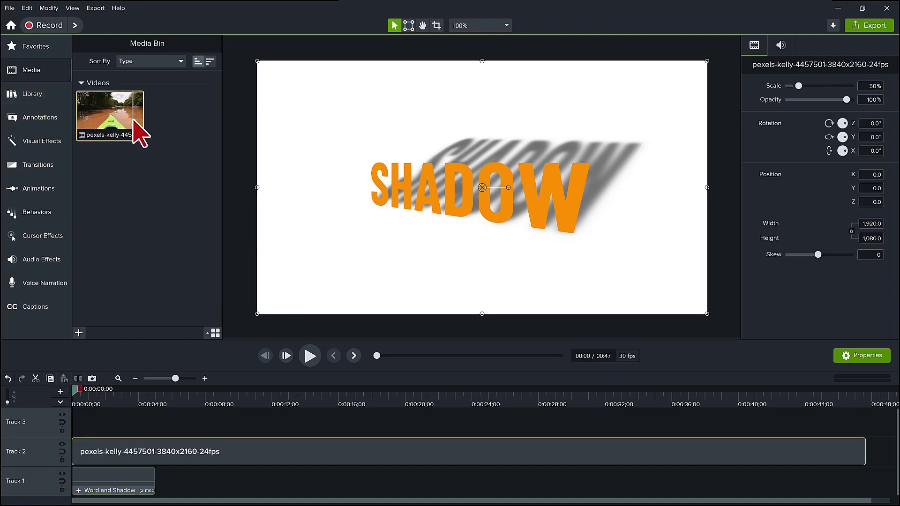
left_click_drag(50, 459, 44, 496)
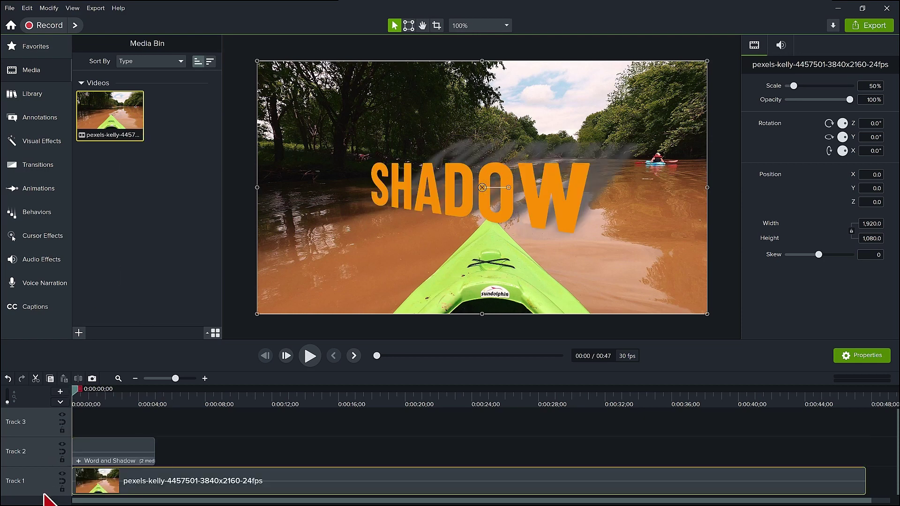
Extend Word and Shadow to the video's full length and rotate it -25° on Y.
left_click_drag(154, 453, 866, 456)
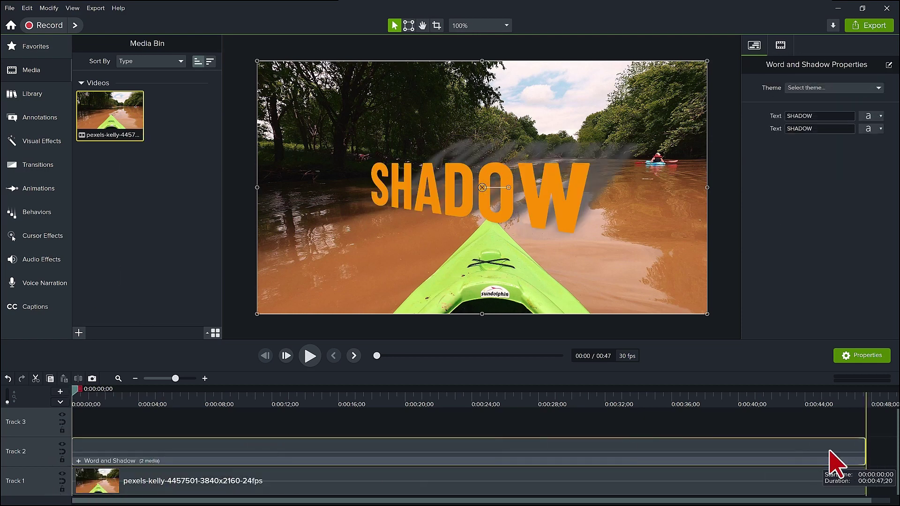
left_click(77, 391)
left_click_drag(78, 392, 252, 395)
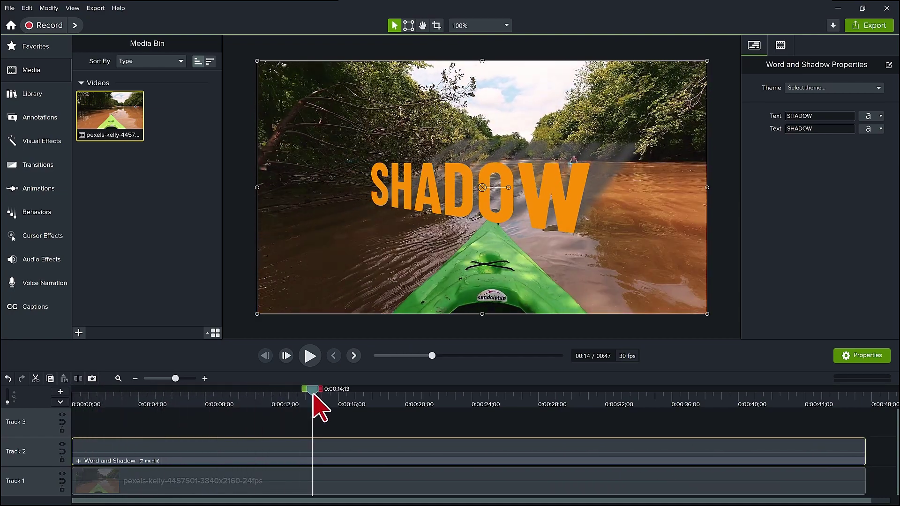
left_click_drag(252, 394, 300, 394)
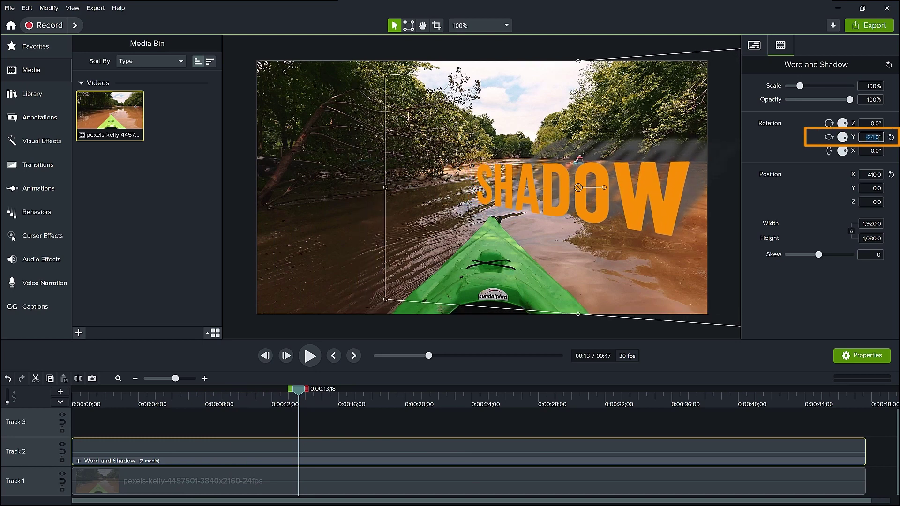
key("Down")
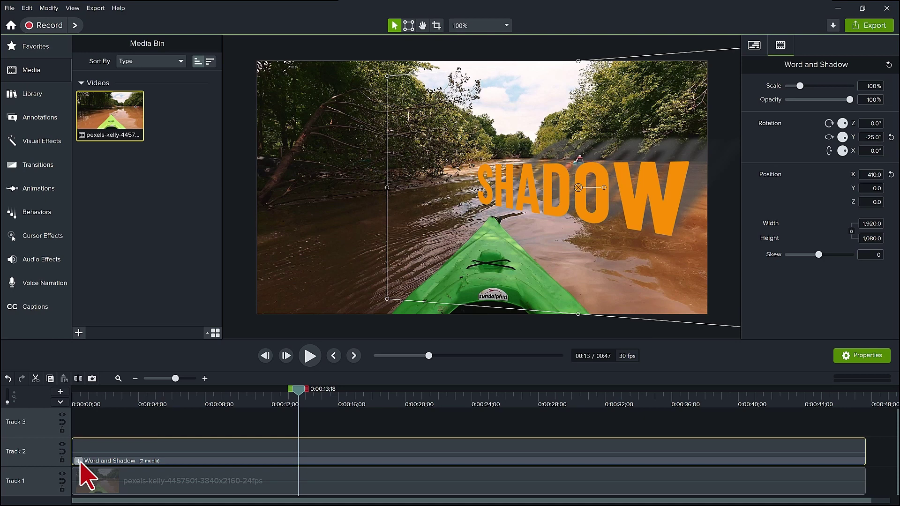
Open the Word and Shadow group, view the orange text's properties, and select the shadow layer.
left_click(79, 462)
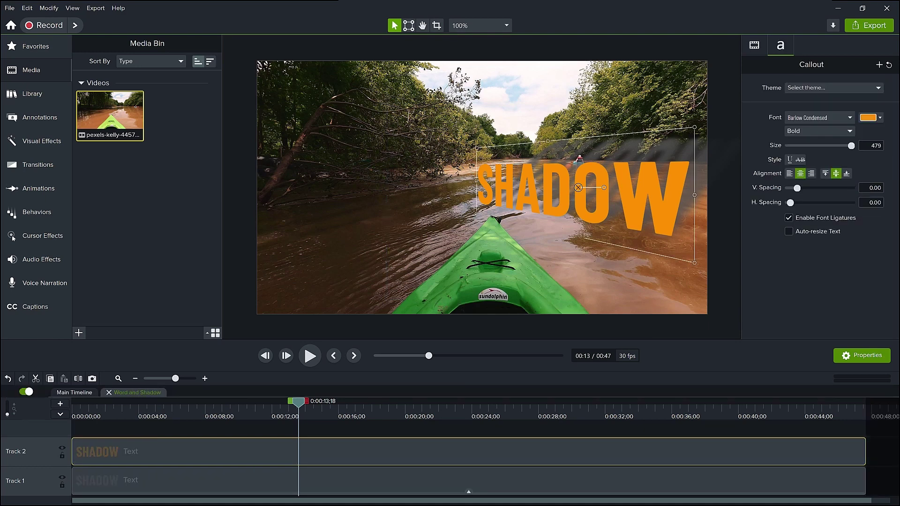
left_click(754, 45)
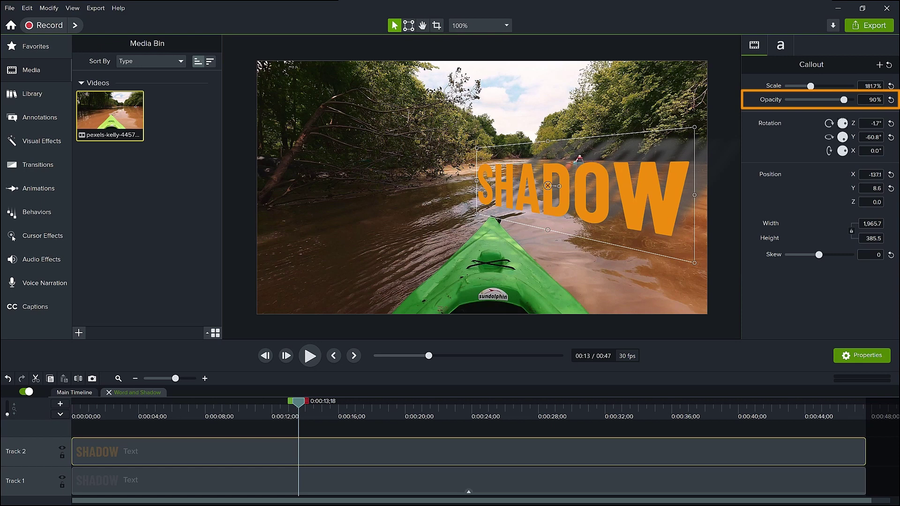
left_click(134, 473)
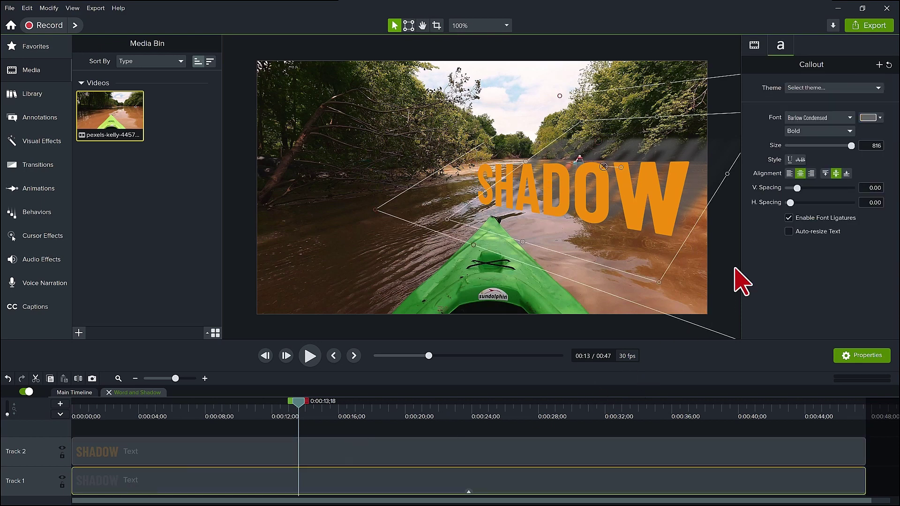
Sample the muddy brown river water (#6E3E1F) from the preview as the shadow text colour.
left_click(871, 117)
left_click(878, 145)
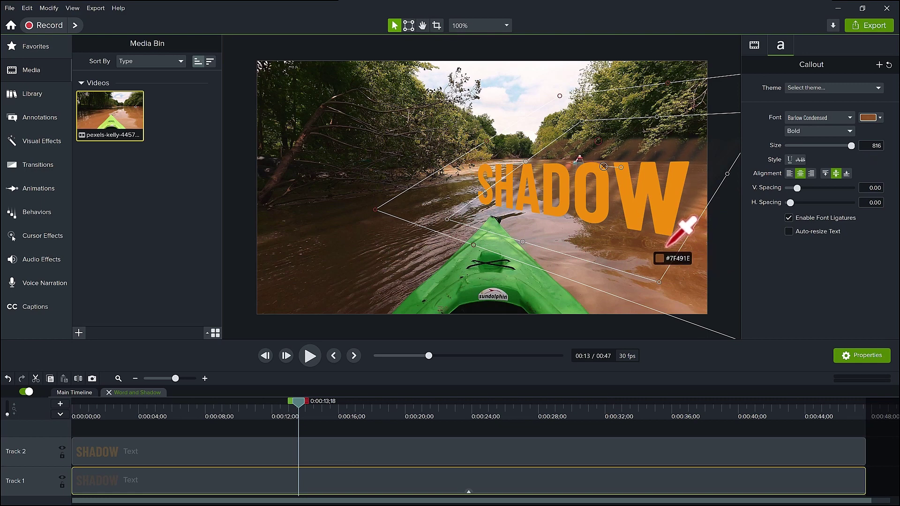
left_click(636, 242)
Apply the brown to the shadow text, its drop shadow colour and blur region tint.
left_click(869, 117)
scroll(813, 260, "down", 5)
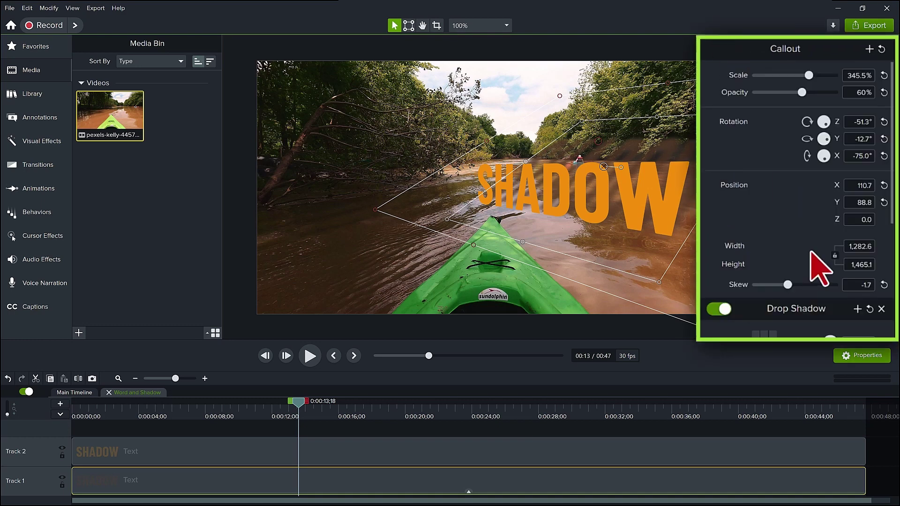
scroll(820, 260, "down", 1)
left_click(871, 273)
key("Return")
left_click(813, 285)
scroll(815, 292, "down", 4)
left_click(871, 317)
type("#6E3E1F")
key("Return")
scroll(819, 288, "up", 1)
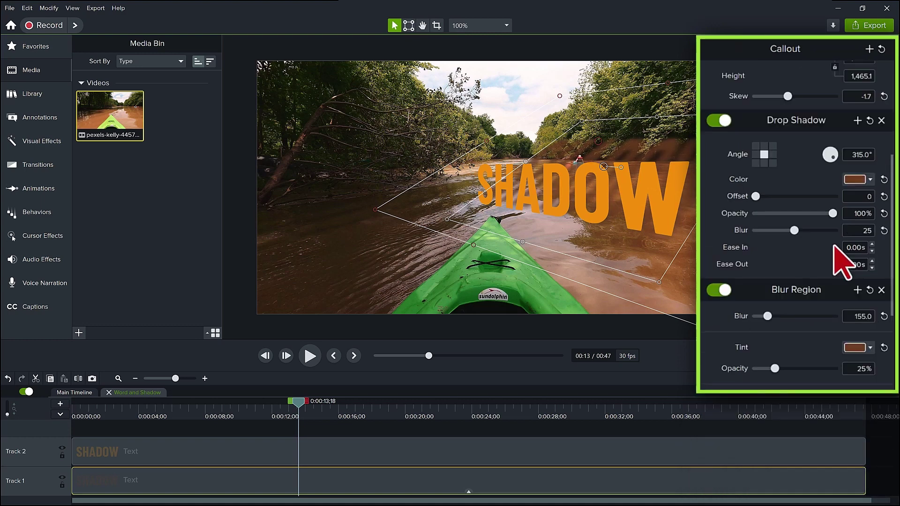
Lower the shadow text's drop shadow opacity to 90%.
double_click(852, 214)
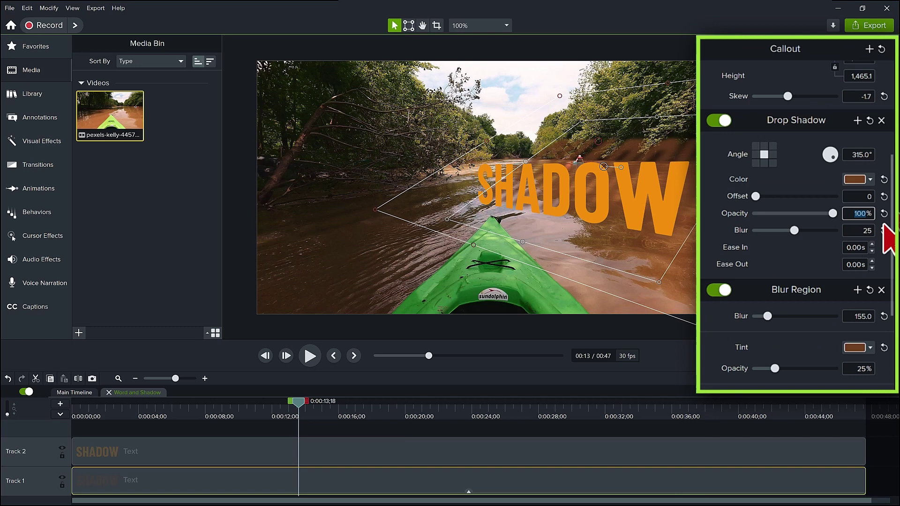
type("90")
key("Return")
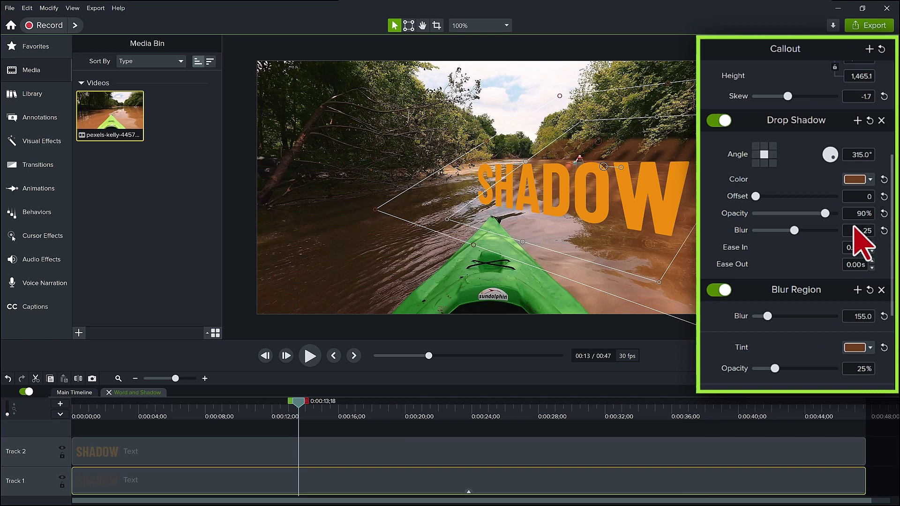
scroll(853, 227, "up", 3)
scroll(853, 227, "up", 3)
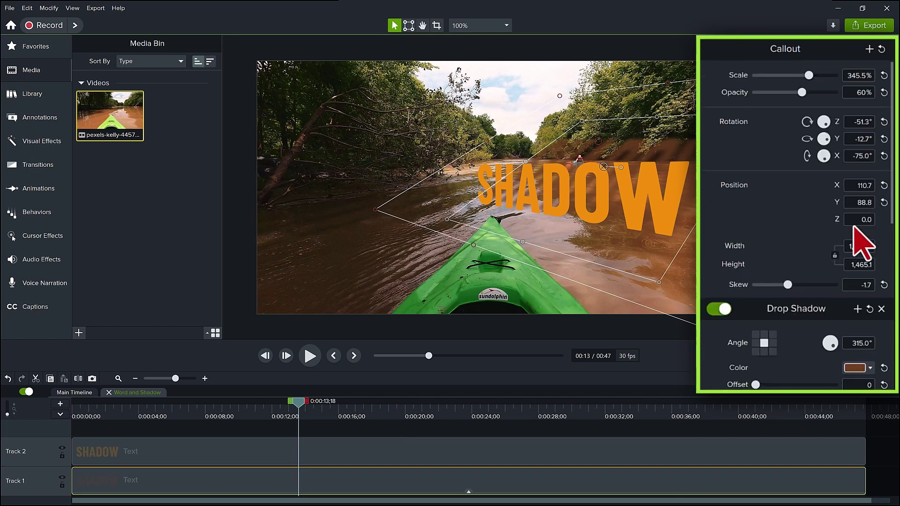
left_click(863, 92)
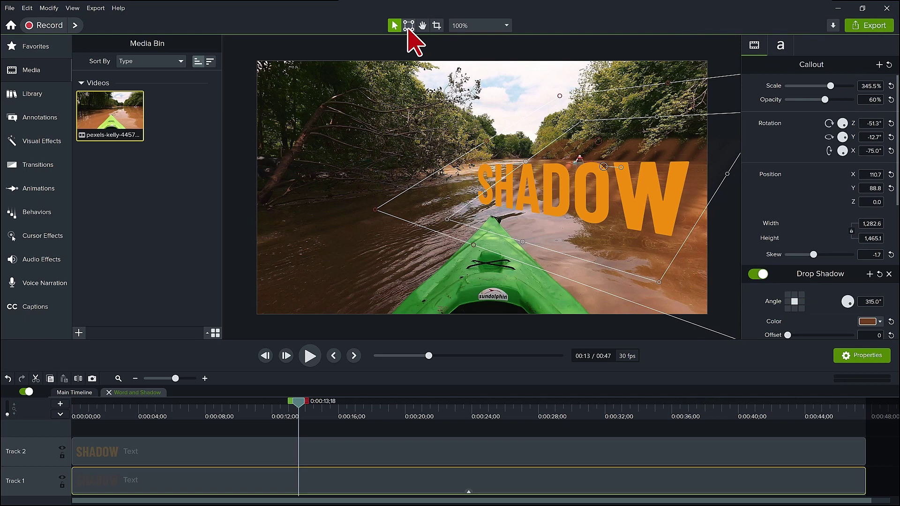
Use Corner Pin and drag a corner handle so the brown shadow lies flat on the water.
left_click(410, 27)
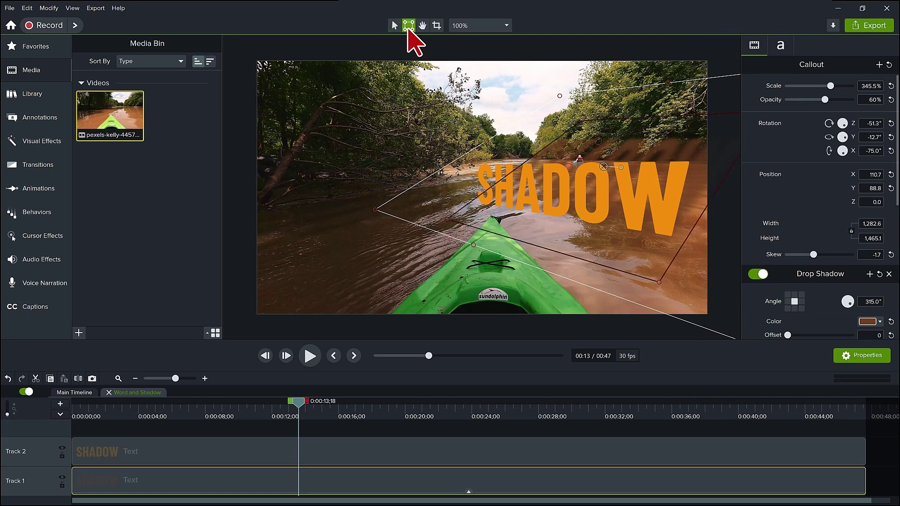
left_click_drag(432, 261, 396, 265)
left_click_drag(687, 115, 697, 125)
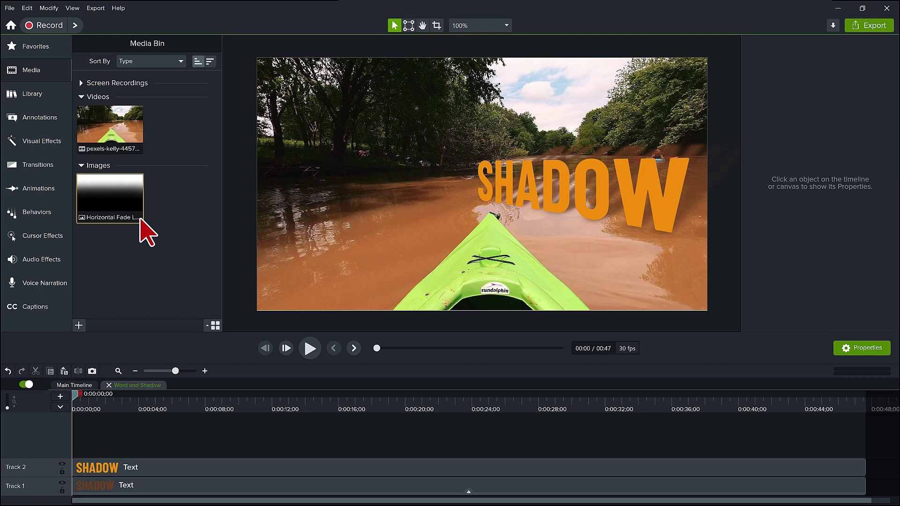
Add the Horizontal Fade image at the playhead and stretch its clip to the video's end.
right_click(106, 208)
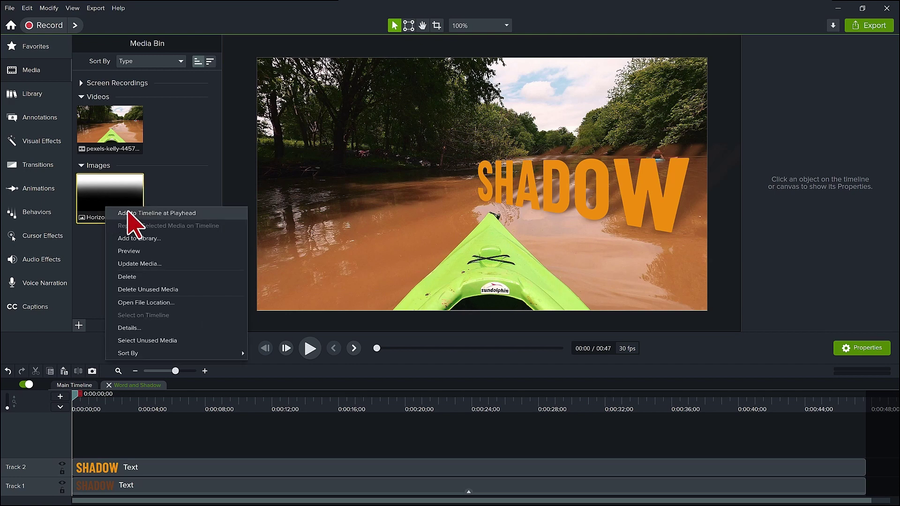
left_click(131, 214)
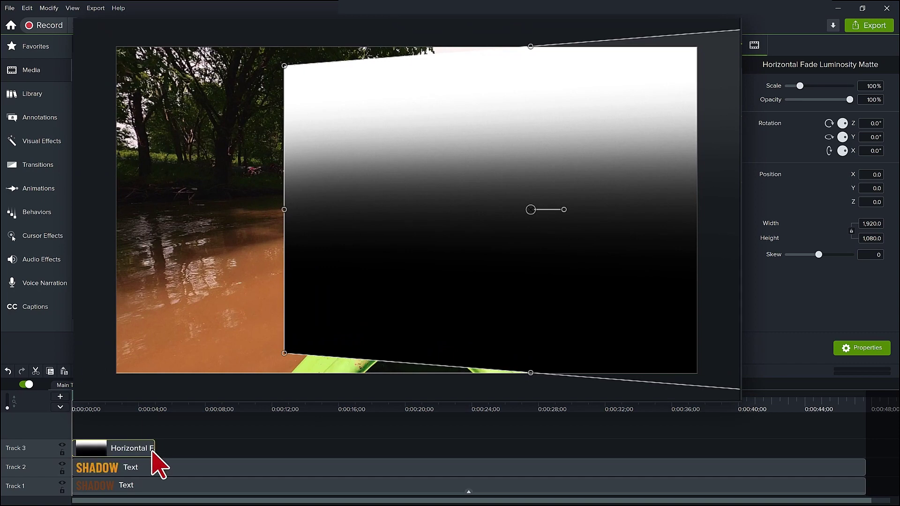
left_click_drag(152, 451, 866, 456)
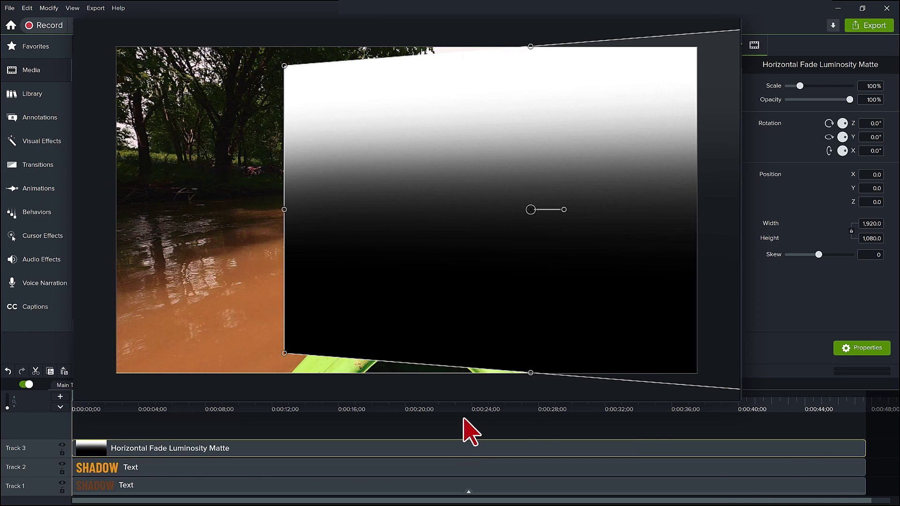
Set the fade matte opacity to 64% and squeeze it into a thin horizontal band.
left_click(819, 99)
left_click(827, 100)
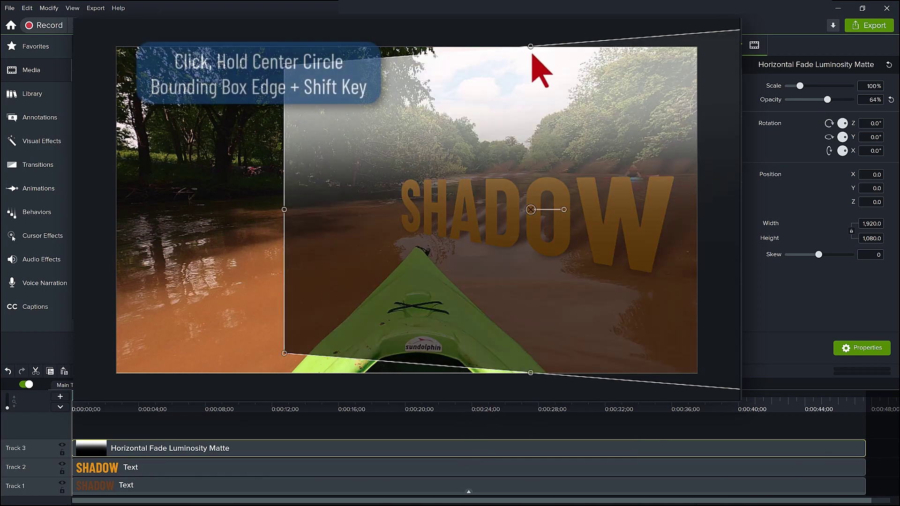
left_click_drag(531, 47, 529, 233)
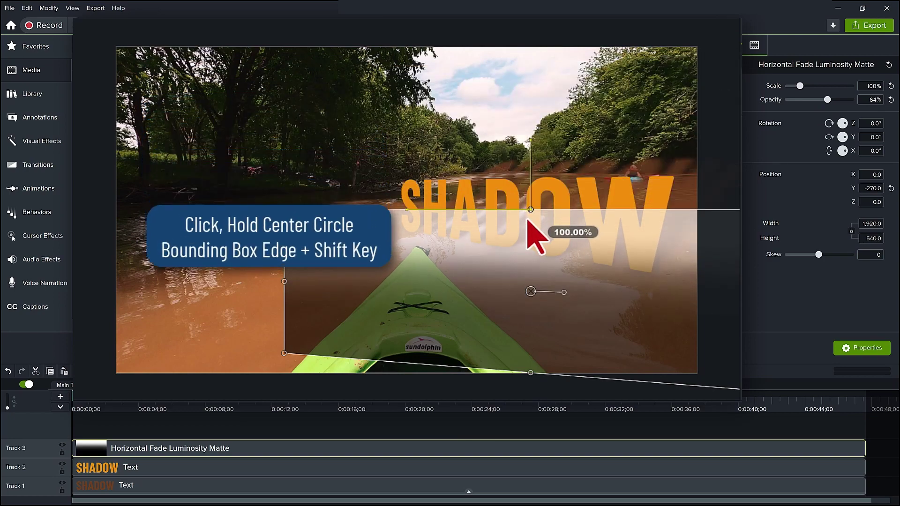
left_click_drag(531, 374, 538, 317)
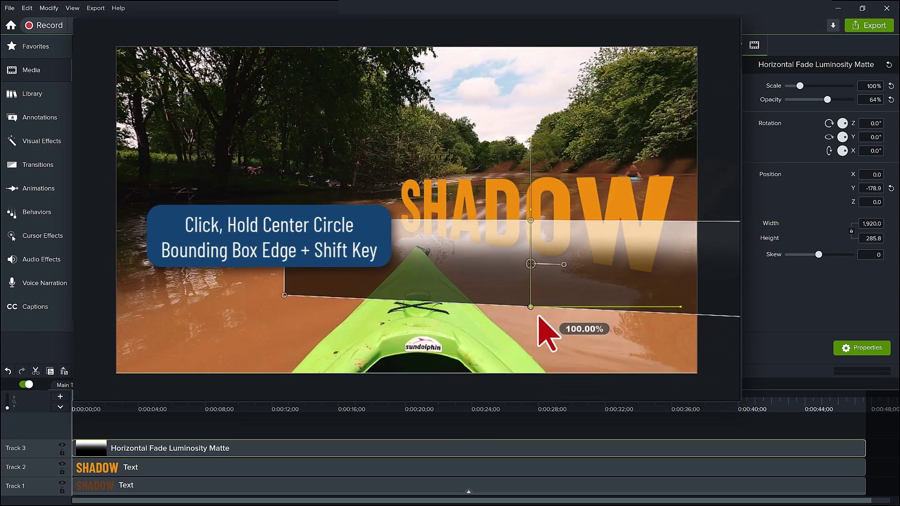
Tilt the matte band about -6° and move it down across the shadow letters.
left_click_drag(564, 264, 564, 268)
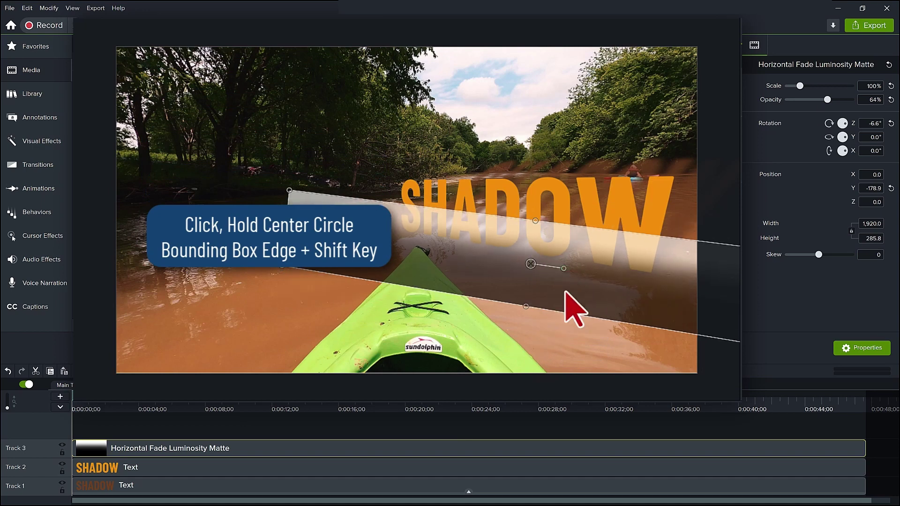
key("Down")
key("Down")
key("Down")
key("Down")
key("Down")
key("Down")
key("Down")
key("Down")
key("Down")
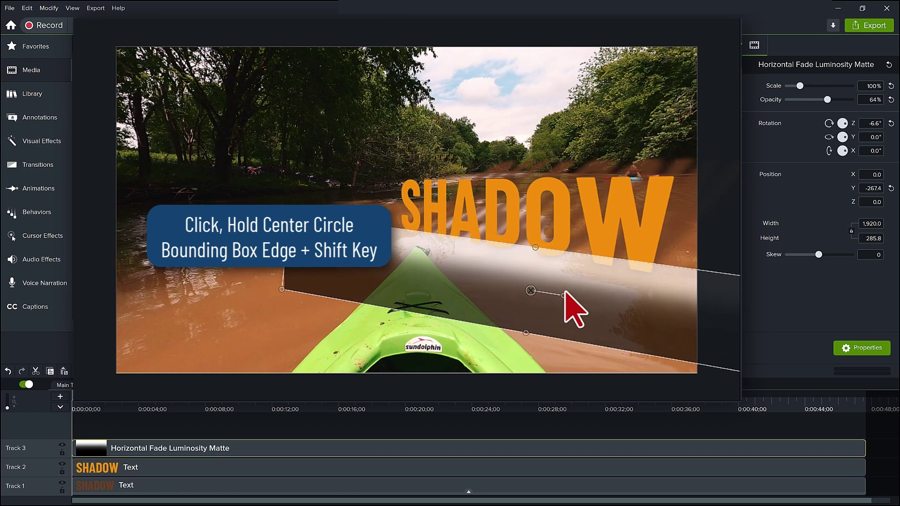
key("Down")
key("Down")
key("Down")
left_click_drag(564, 300, 563, 300)
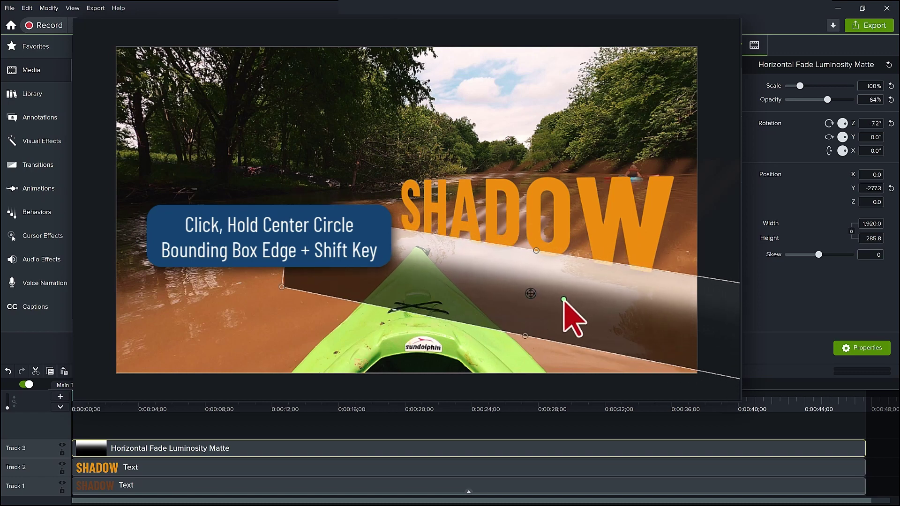
mouse_move(563, 300)
left_mouse_down()
mouse_move(567, 309)
mouse_move(565, 293)
left_mouse_up()
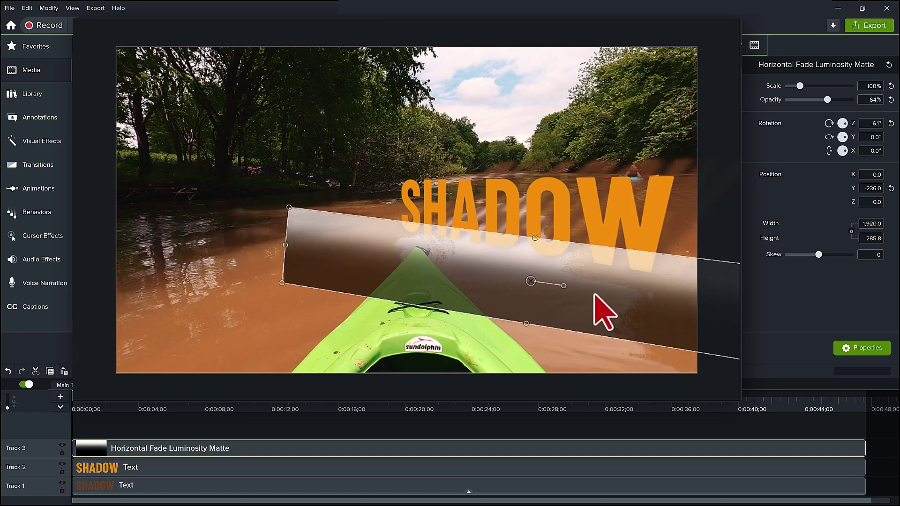
Nudge the fade matte band up slightly and raise its opacity back to 100%.
key("Up")
key("Up")
key("Up")
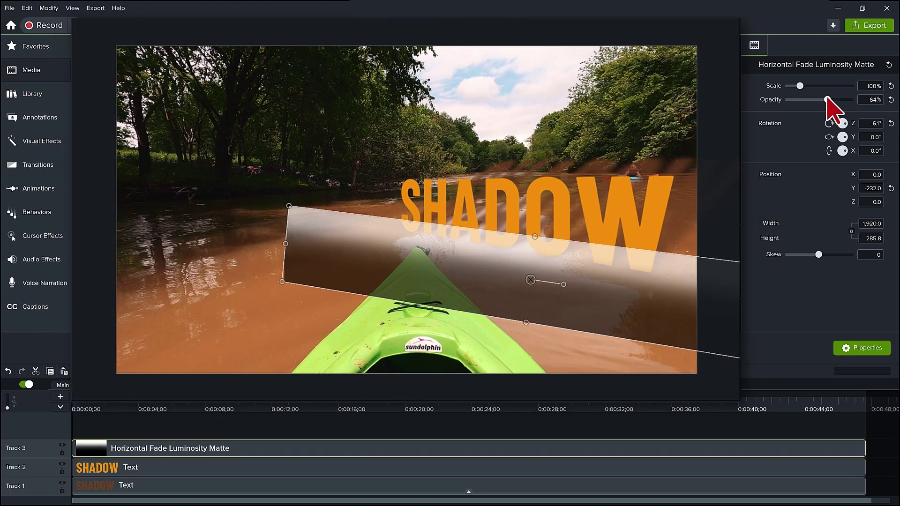
left_click_drag(827, 99, 826, 100)
left_click(849, 100)
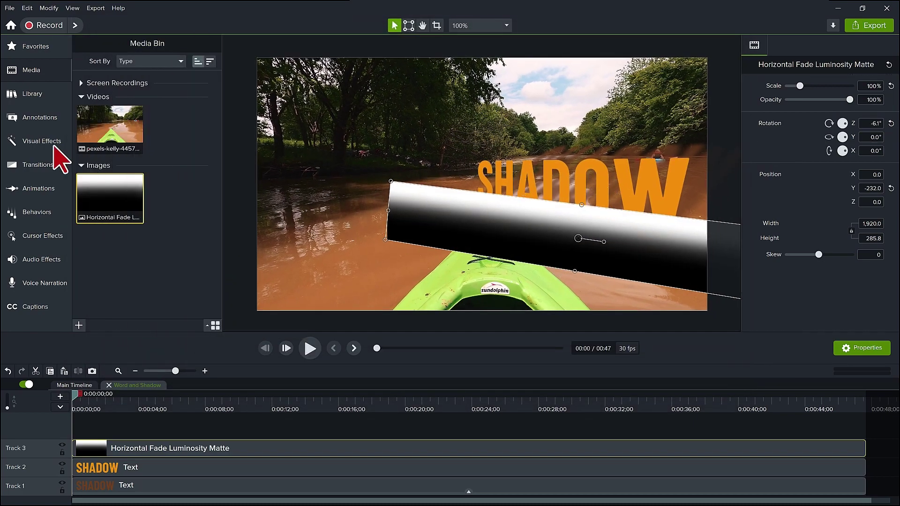
Add a Media Matte to the Track 3 fade clip in Luminosity Invert mode at 80% intensity.
left_click(48, 145)
scroll(176, 255, "down", 4)
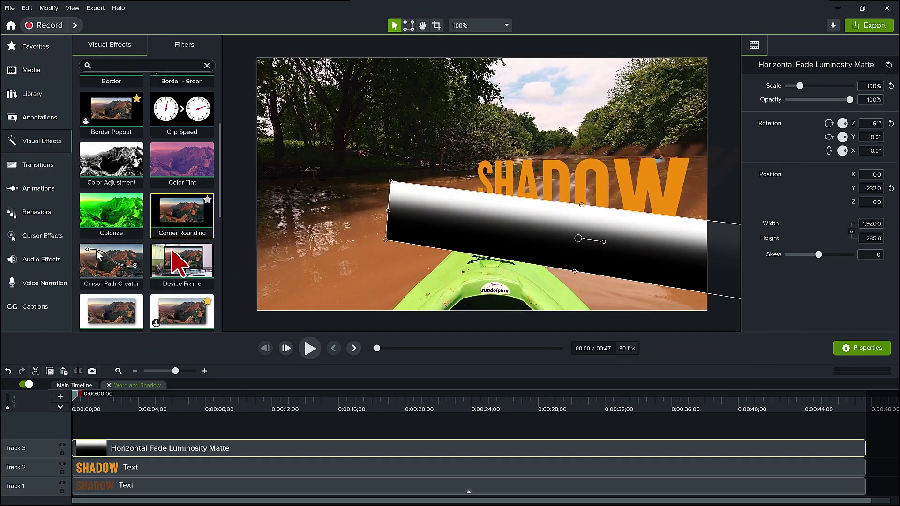
scroll(176, 255, "down", 5)
scroll(173, 251, "down", 4)
left_click_drag(112, 289, 215, 448)
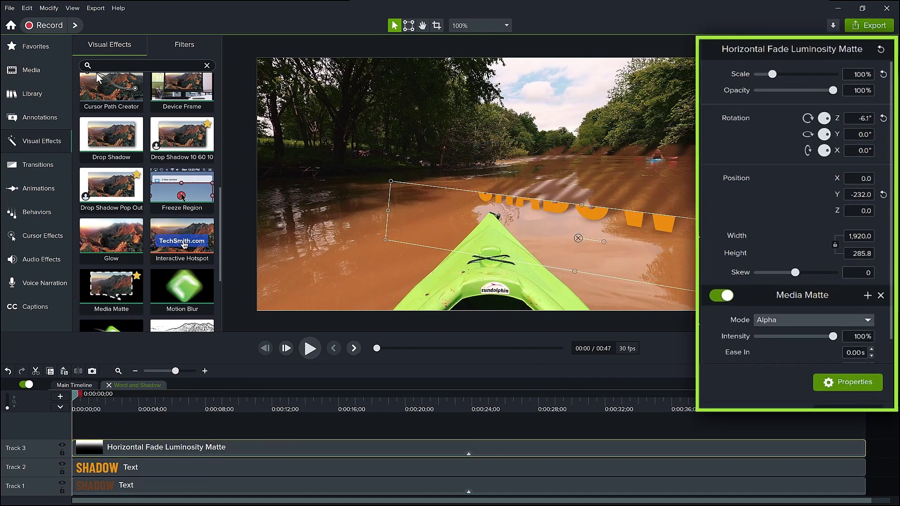
left_click(795, 310)
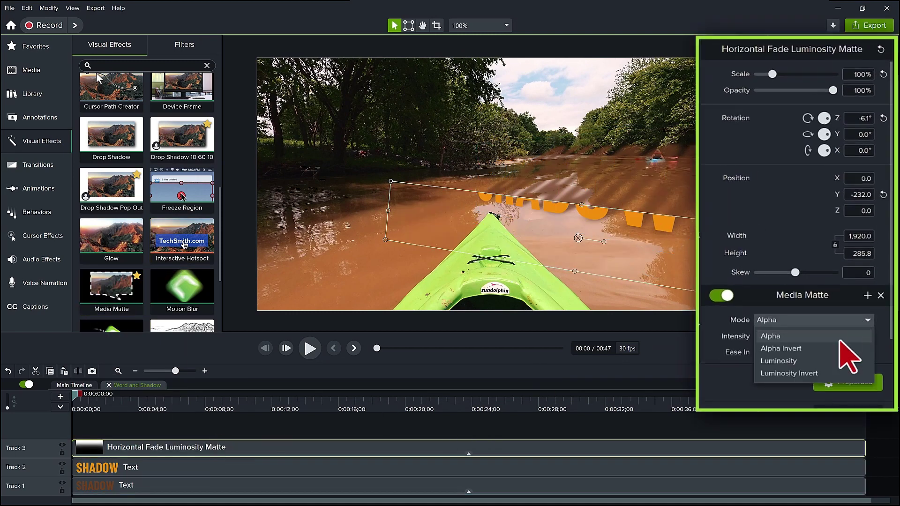
left_click(806, 373)
left_click(855, 312)
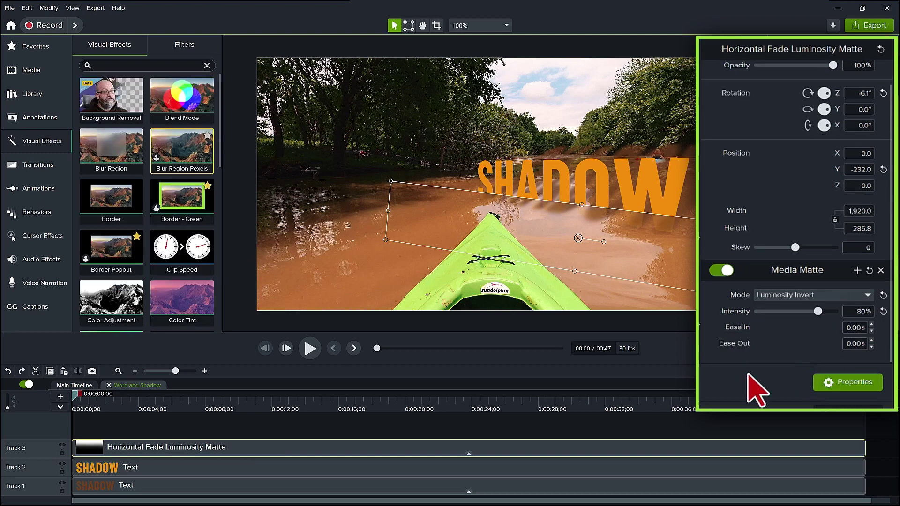
Add Screen Blend Mode to the orange word (85%) and the brown shadow text (90%).
mouse_move(194, 120)
left_mouse_down()
mouse_move(245, 386)
mouse_move(237, 447)
mouse_move(266, 466)
left_mouse_up()
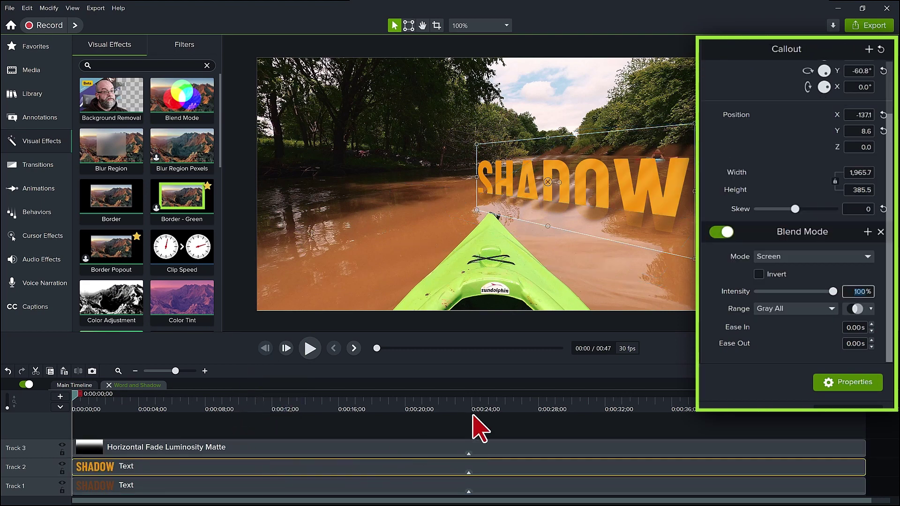
type("85")
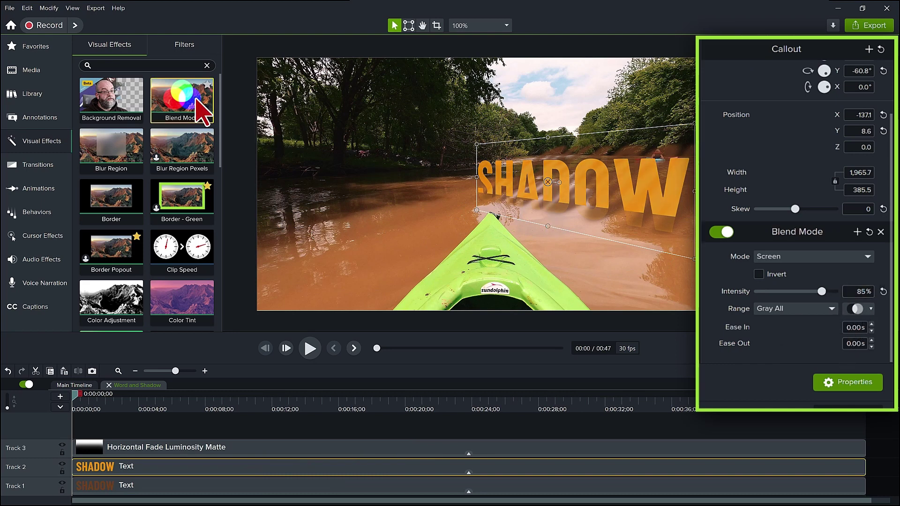
left_click_drag(199, 104, 218, 493)
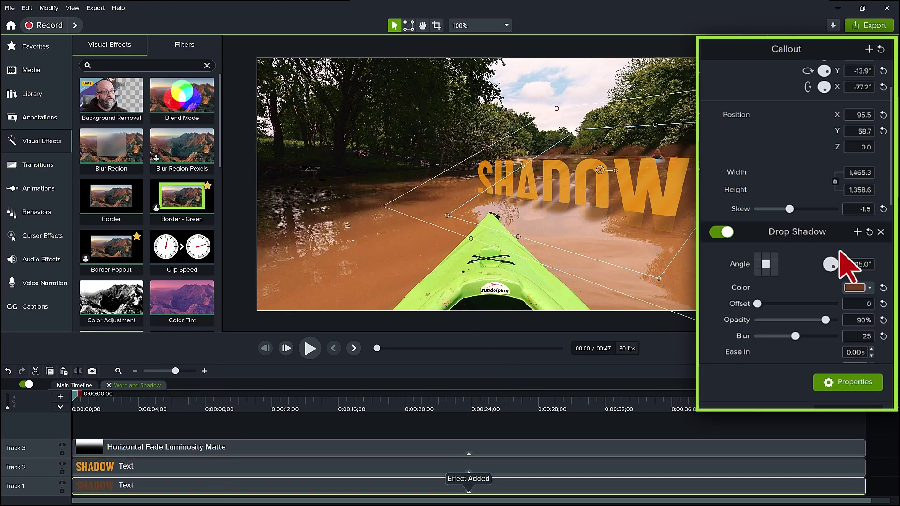
scroll(847, 266, "down", 3)
scroll(844, 261, "down", 3)
scroll(844, 260, "down", 3)
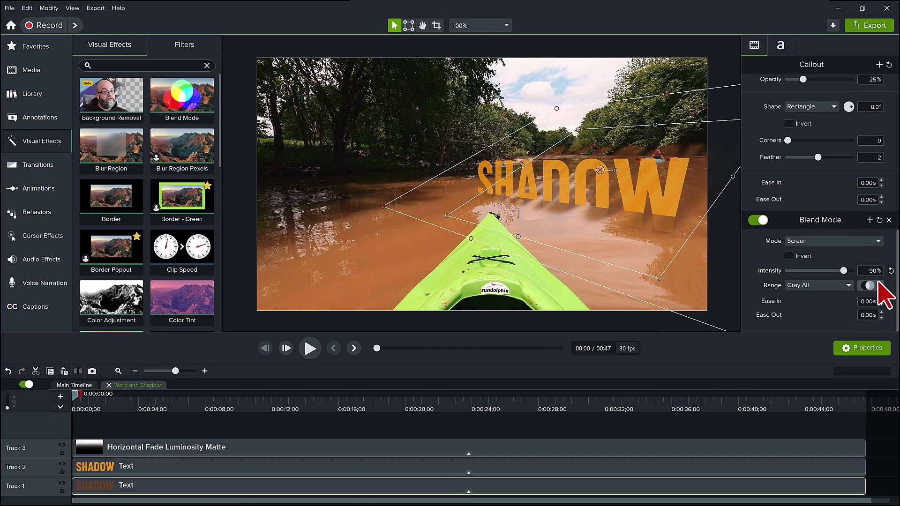
Insert a track above the shadow text holding a blue rectangle spanning all 47 seconds.
right_click(40, 491)
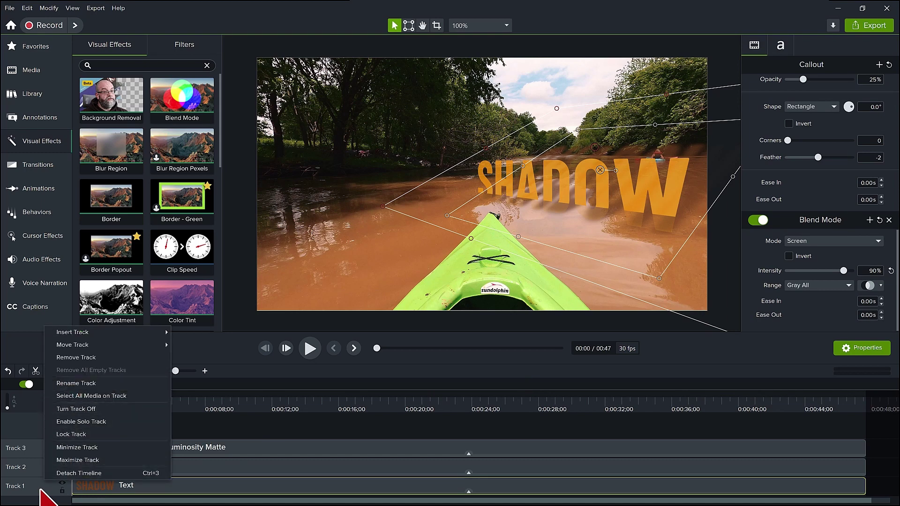
mouse_move(106, 332)
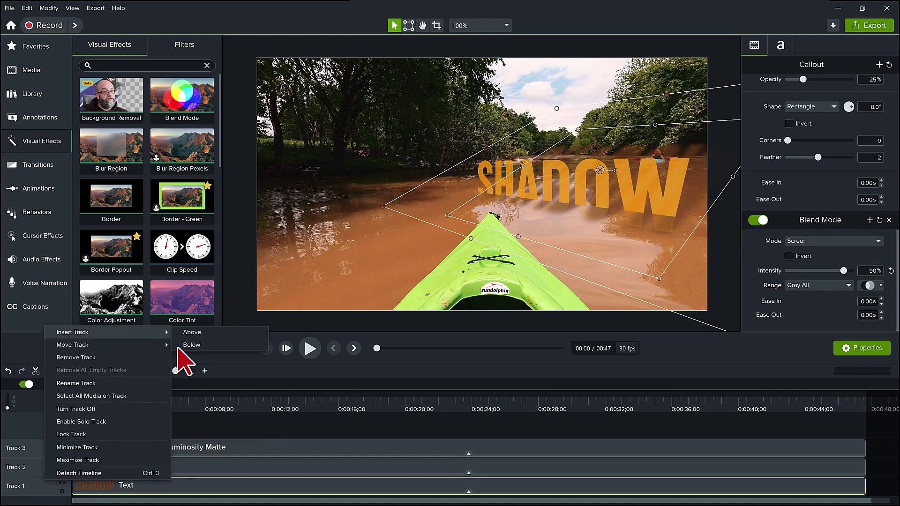
left_click(191, 332)
left_click(32, 46)
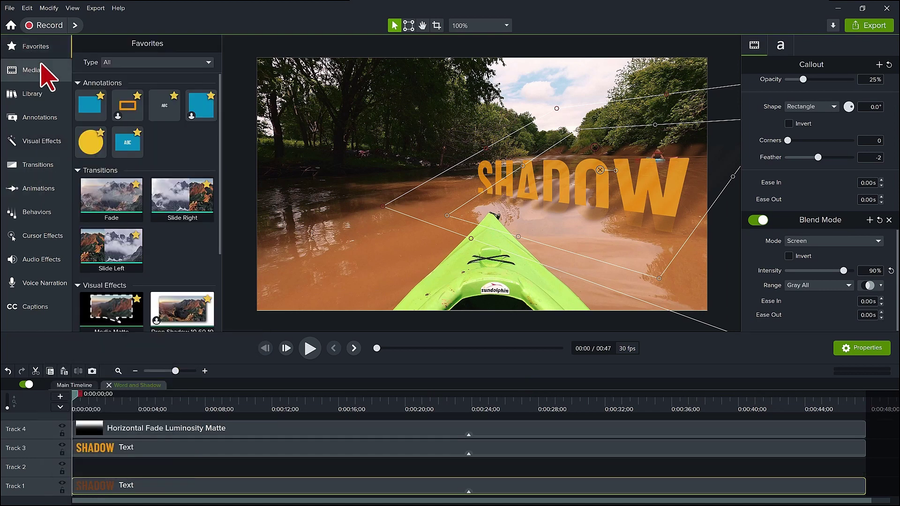
left_click_drag(92, 123, 70, 470)
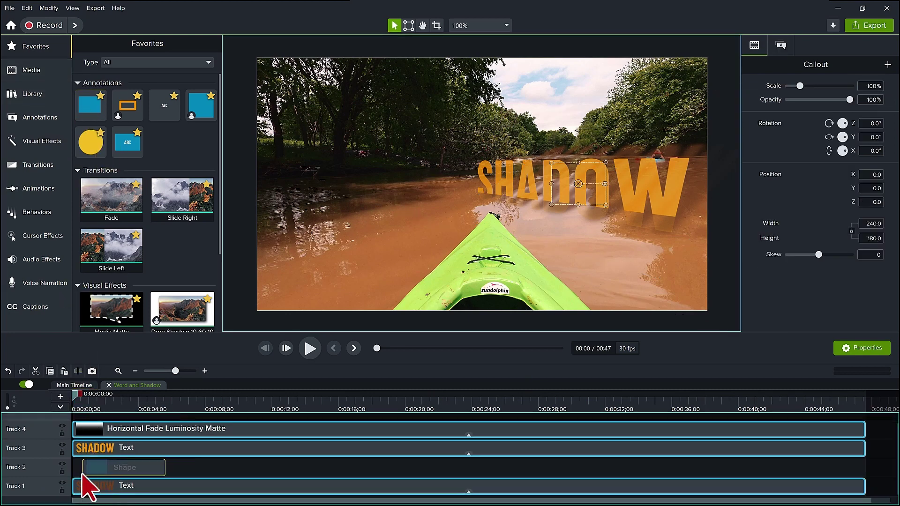
left_click(62, 472)
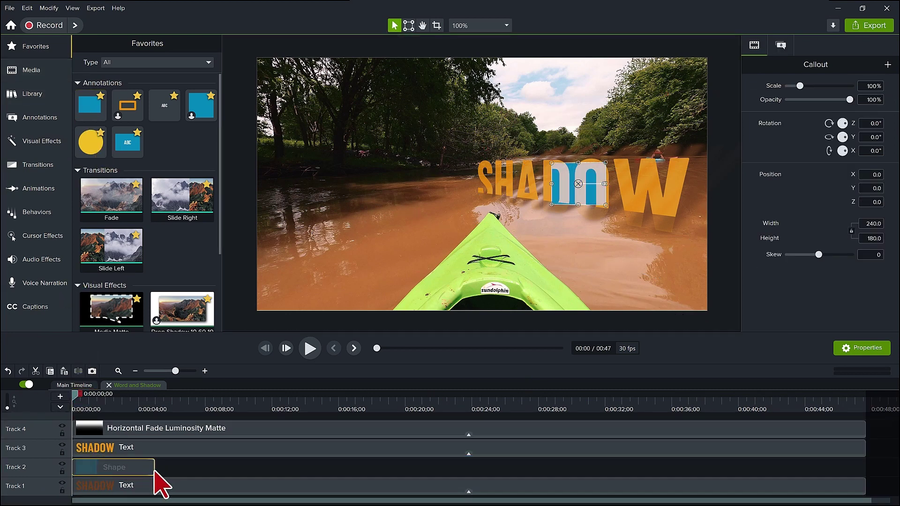
left_click_drag(153, 472, 868, 462)
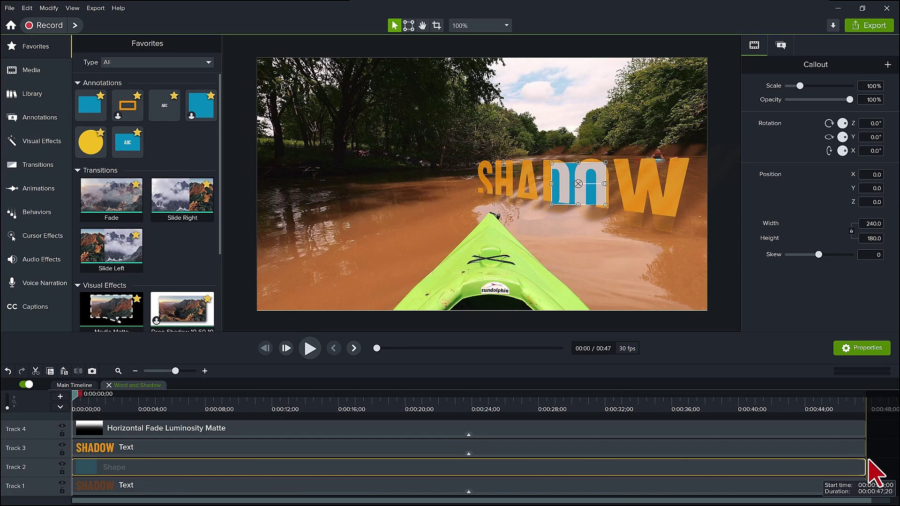
Give the blue rectangle the fade matte's -6.1° tilt, enlarge it, and add a Media Matte.
right_click(483, 431)
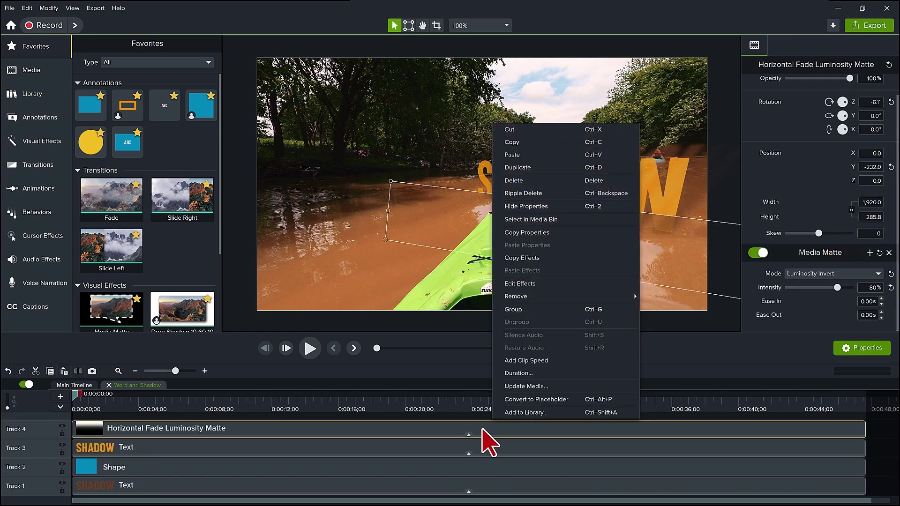
left_click(521, 234)
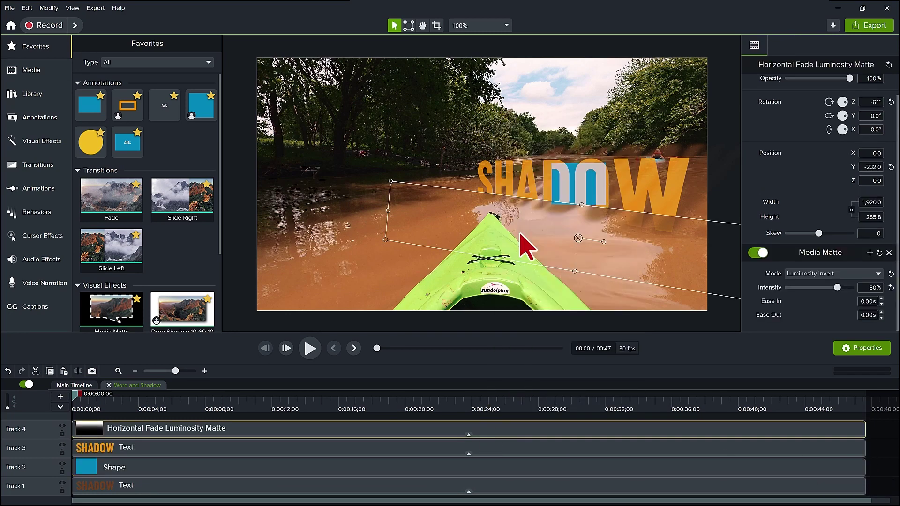
left_click(438, 467)
right_click(418, 470)
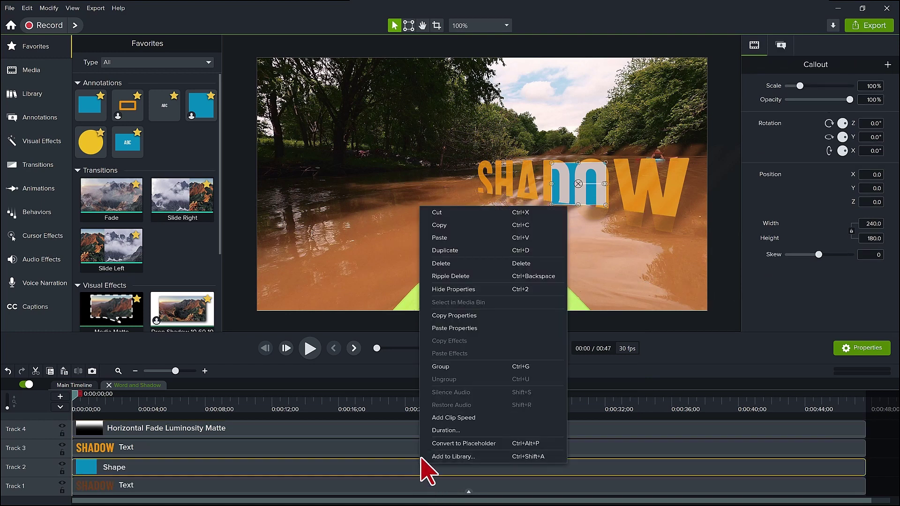
left_click(469, 339)
mouse_move(582, 225)
left_mouse_down()
mouse_move(594, 208)
mouse_move(705, 242)
left_mouse_up()
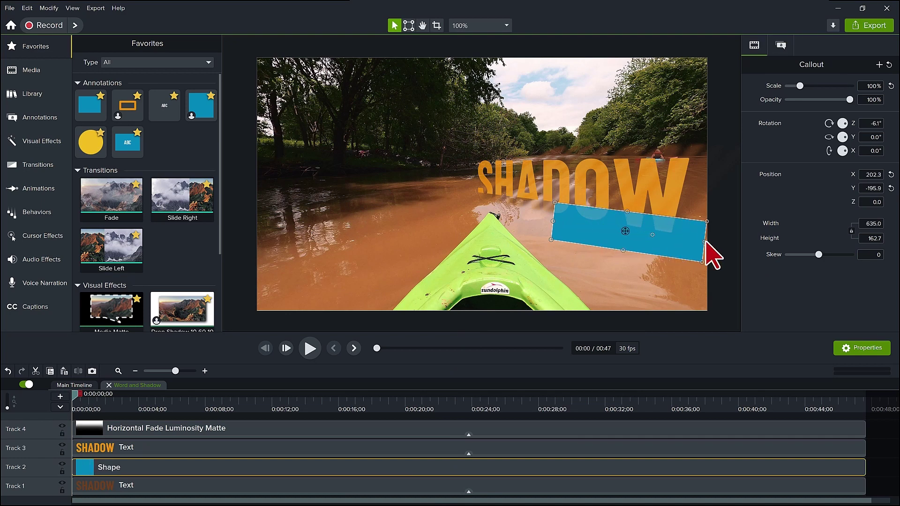
left_click_drag(553, 239, 450, 223)
scroll(141, 271, "down", 2)
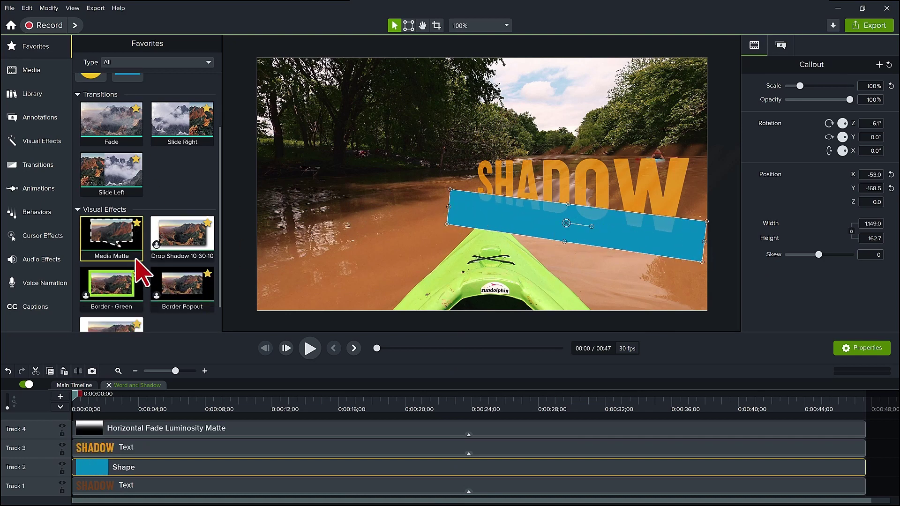
left_click_drag(141, 271, 243, 466)
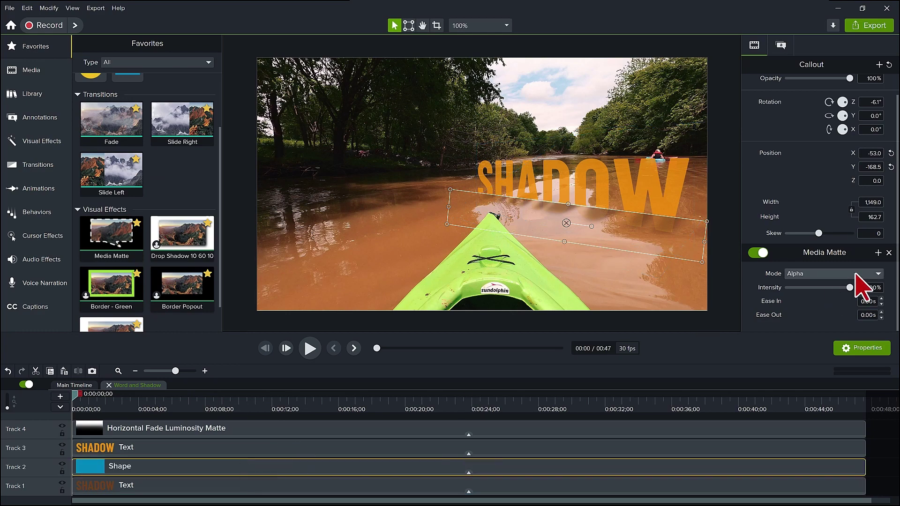
Set the blue rectangle's matte mode, then group it with the shadow text.
left_click(859, 274)
left_click(815, 307)
left_click(876, 470)
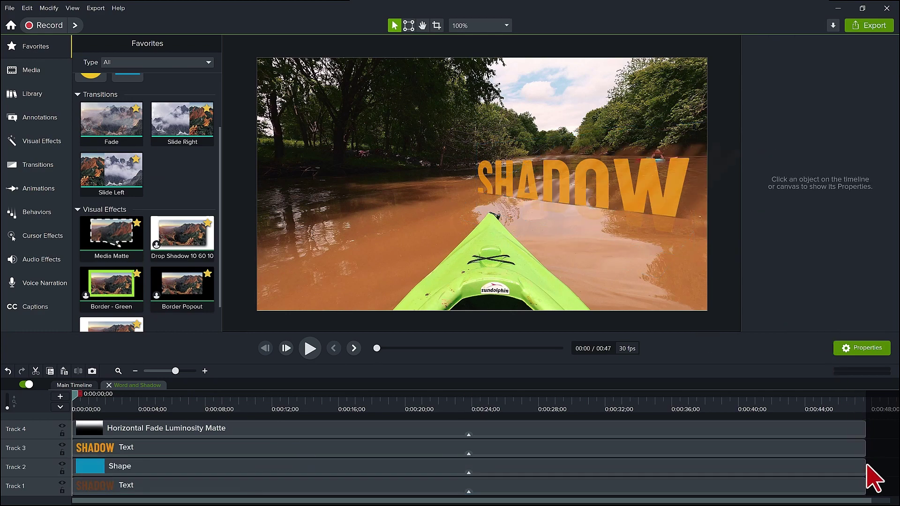
left_click(824, 486, "ctrl")
key("ctrl+g")
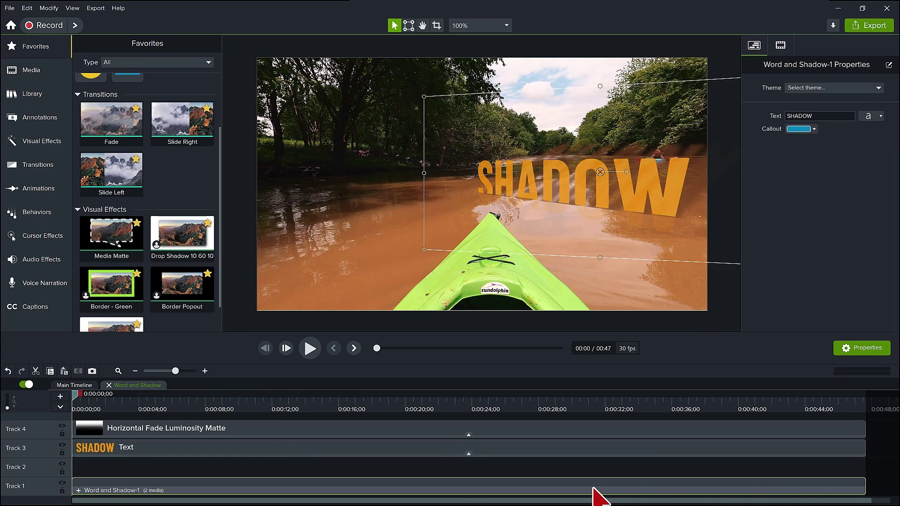
Resize the new group to canvas size and name it 'Shadow with Matte'.
right_click(593, 488)
mouse_move(628, 420)
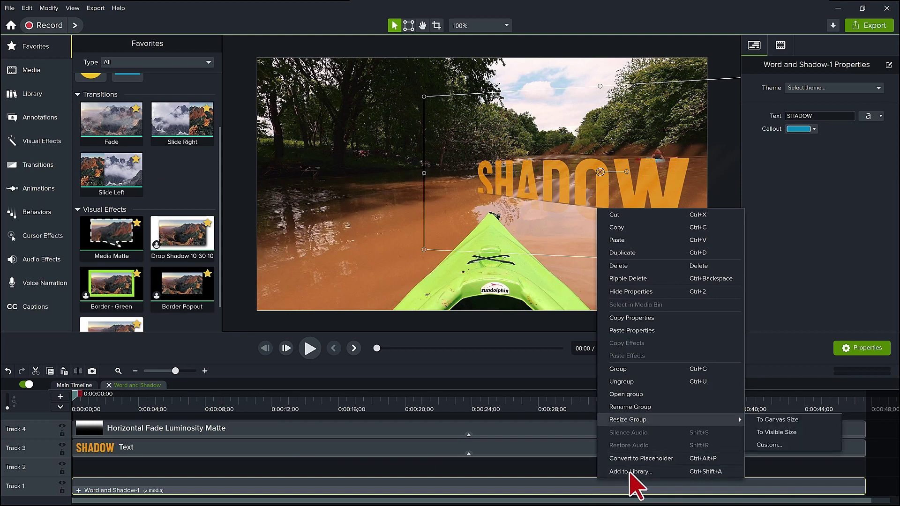
left_click(763, 418)
right_click(103, 490)
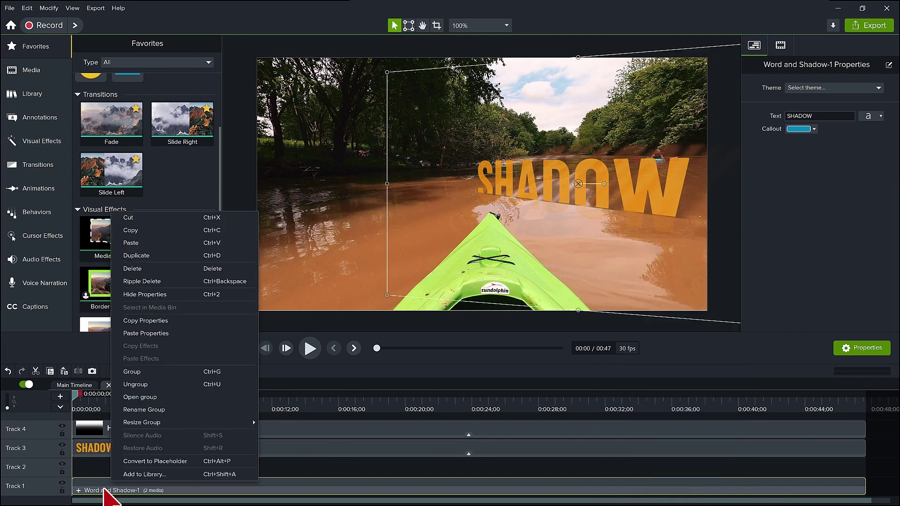
left_click(146, 416)
type("Shadow with Ma")
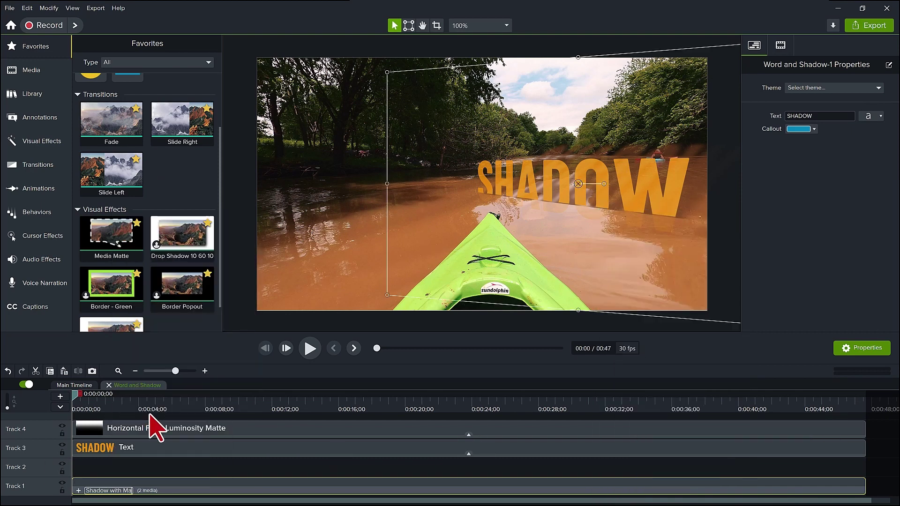
type("tte")
key("Return")
Inspect the rectangle inside the group, then preview the result in Word and Shadow.
double_click(81, 493)
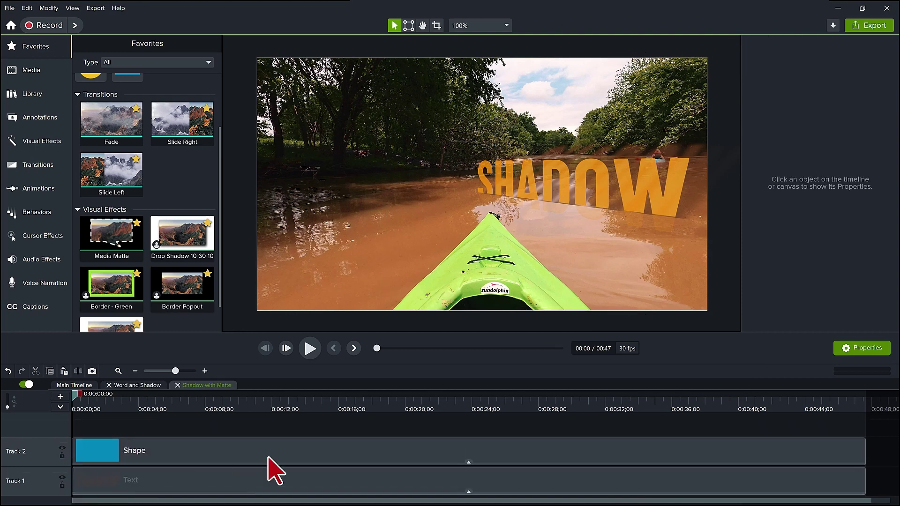
left_click(296, 464)
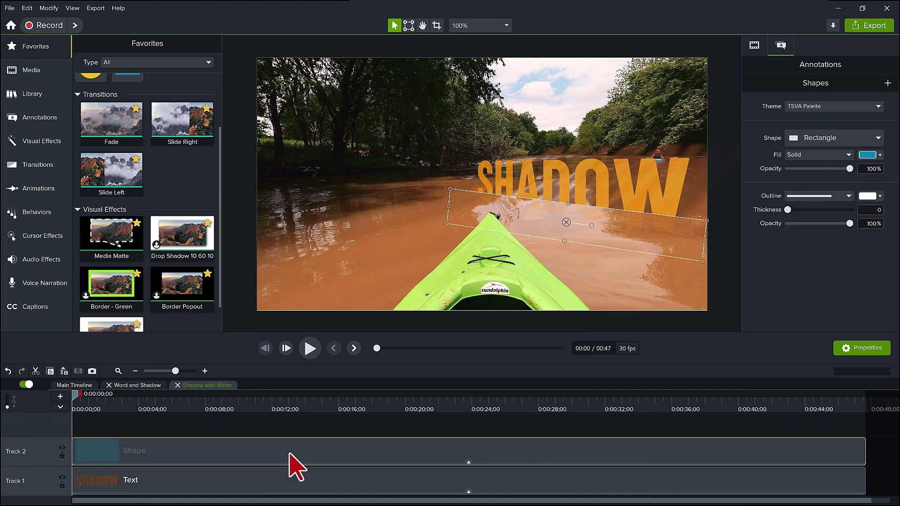
left_click(289, 426)
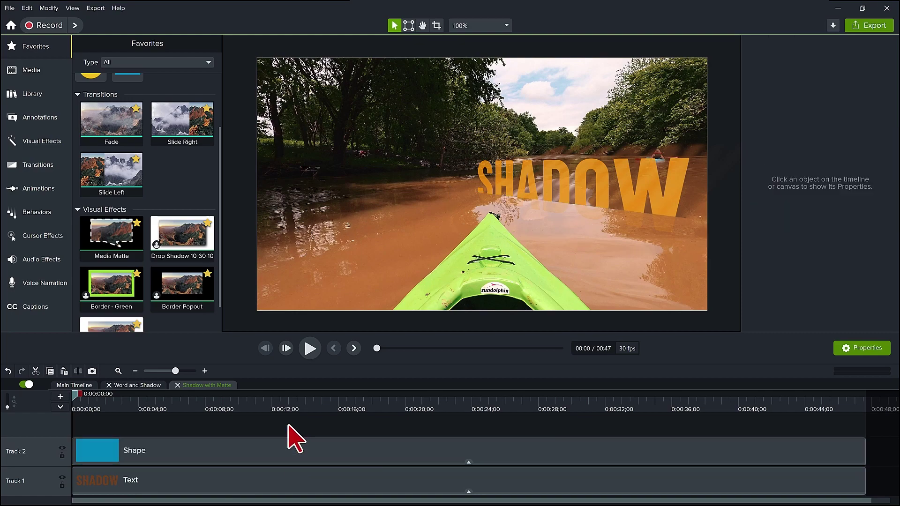
left_click(285, 450)
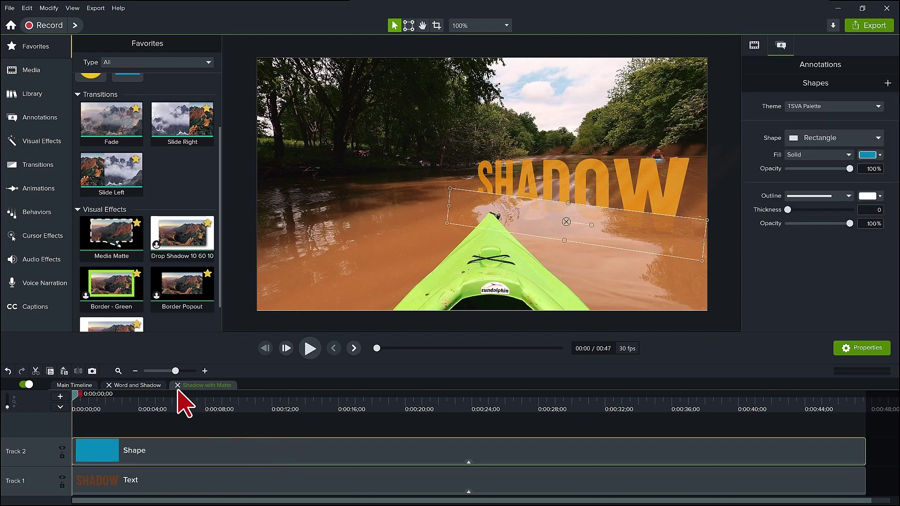
left_click(141, 385)
mouse_move(75, 395)
left_mouse_down()
mouse_move(281, 395)
mouse_move(75, 395)
left_mouse_up()
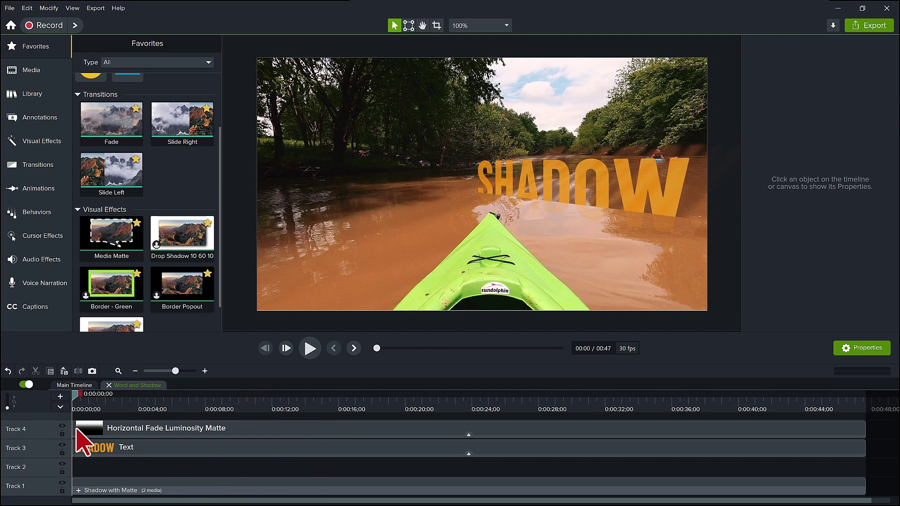
Remove all empty tracks from the Word and Shadow group, leaving three tracks.
right_click(151, 482)
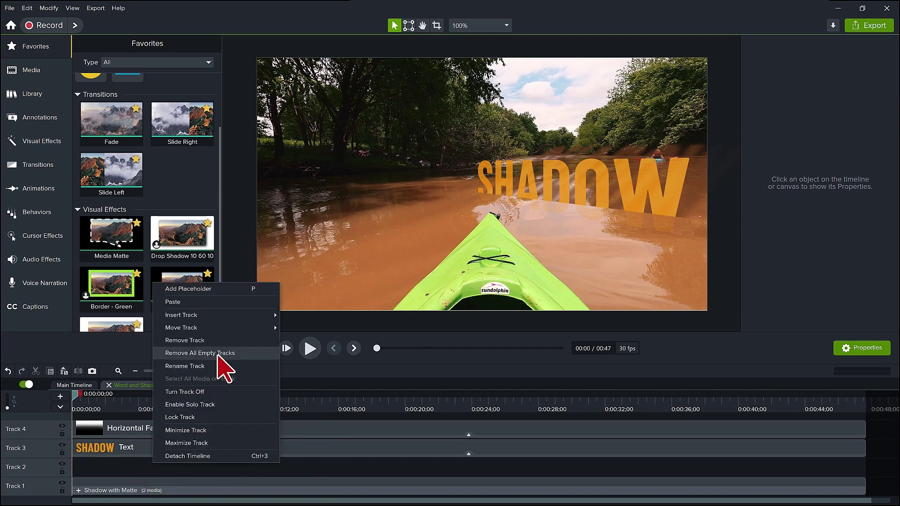
left_click(218, 355)
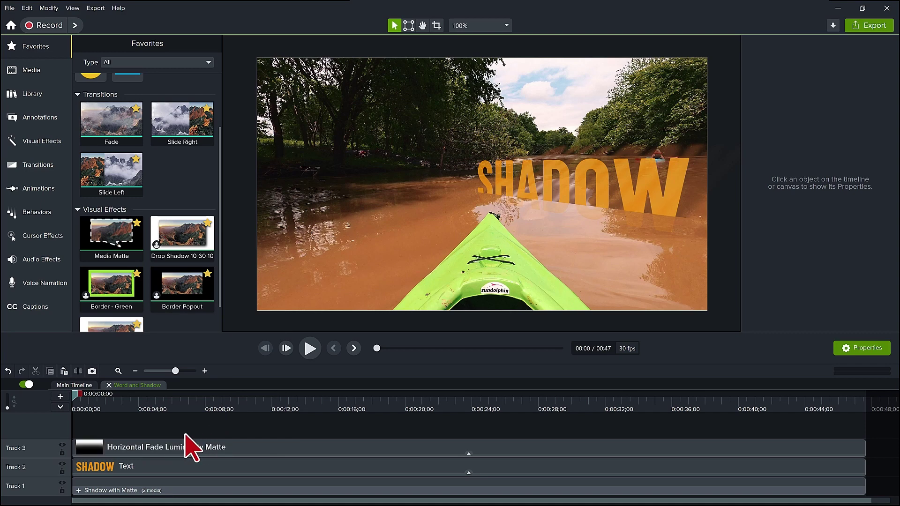
Inside Shadow with Matte, group the blue Shape and brown Text clips as 'Shadow'.
left_click(78, 495)
left_click(78, 495)
left_click(275, 499)
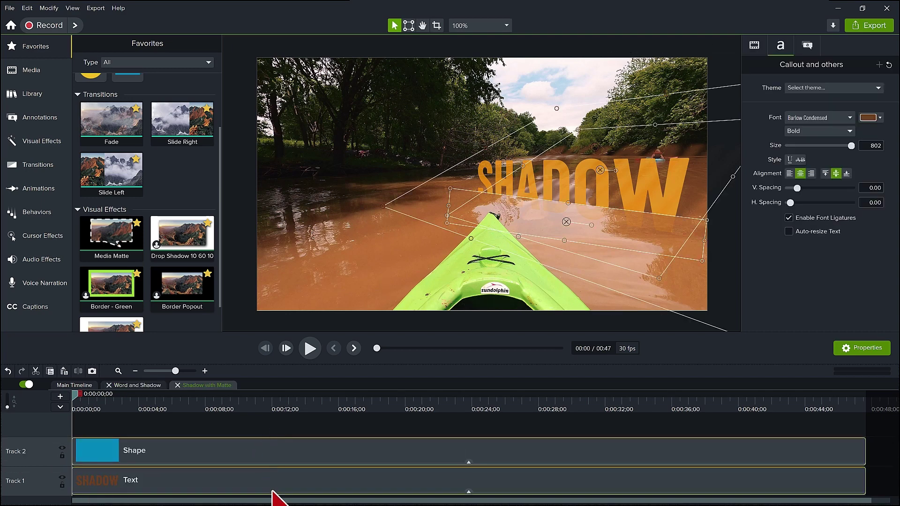
right_click(104, 496)
left_click(151, 421)
key("Return")
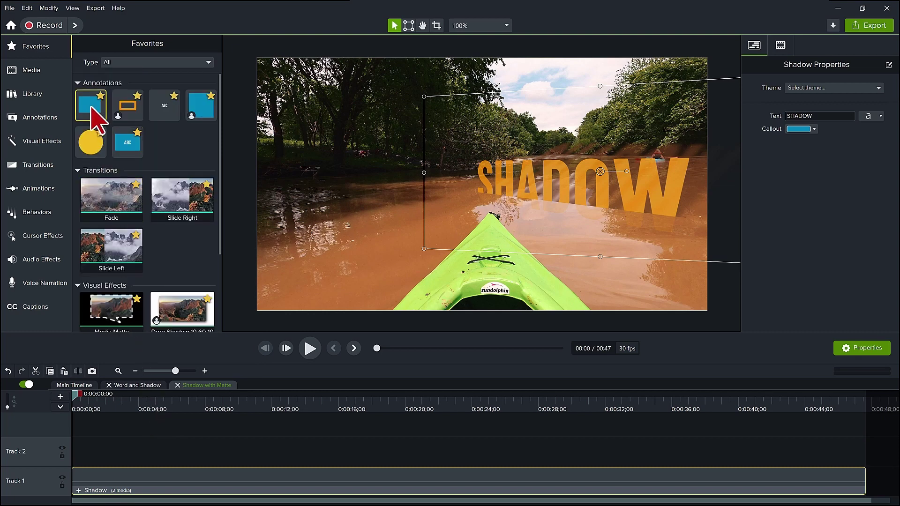
Add a full-length, semi-transparent wide rectangle on the upper track, placed above SHADOW.
left_click_drag(91, 113, 99, 457)
left_click_drag(156, 464, 871, 458)
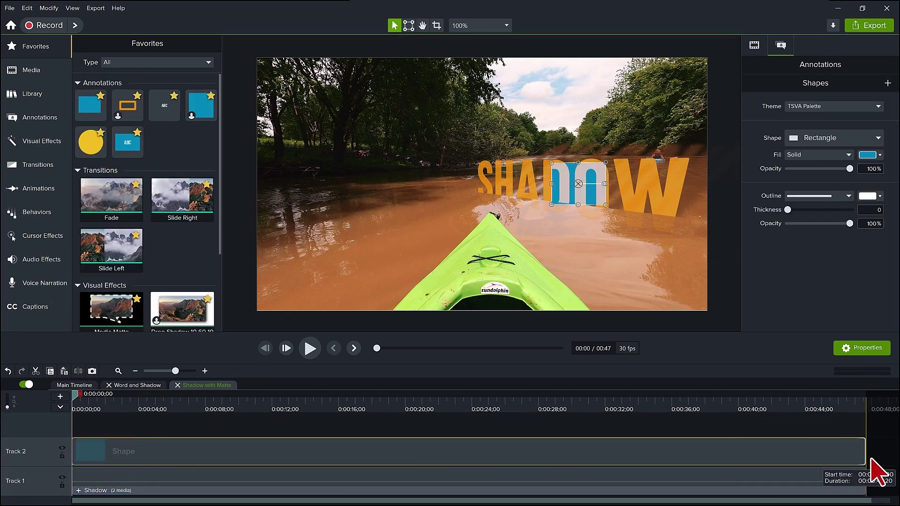
left_click_drag(583, 183, 563, 135)
left_click_drag(850, 170, 832, 169)
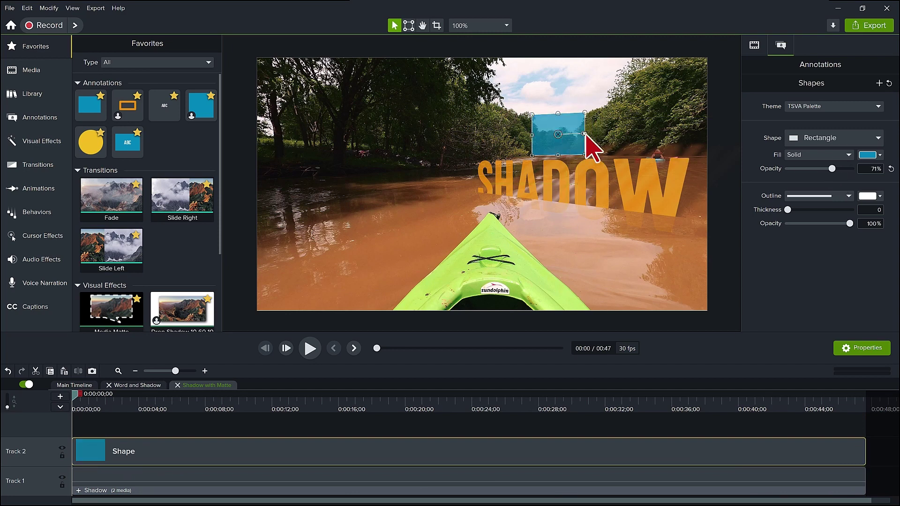
left_click_drag(585, 134, 716, 132)
Apply Media Matte to the rectangle with Mode set to Alpha Invert.
left_click(754, 45)
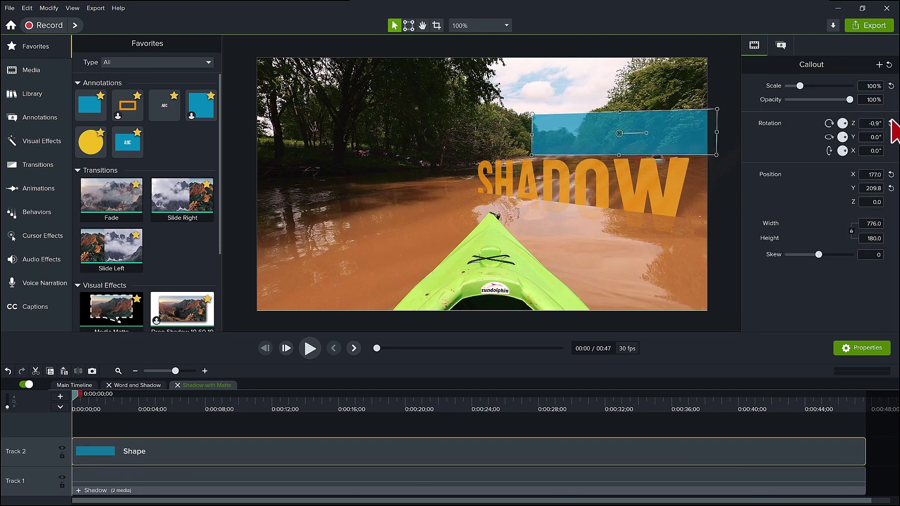
left_click(781, 44)
left_click(513, 307)
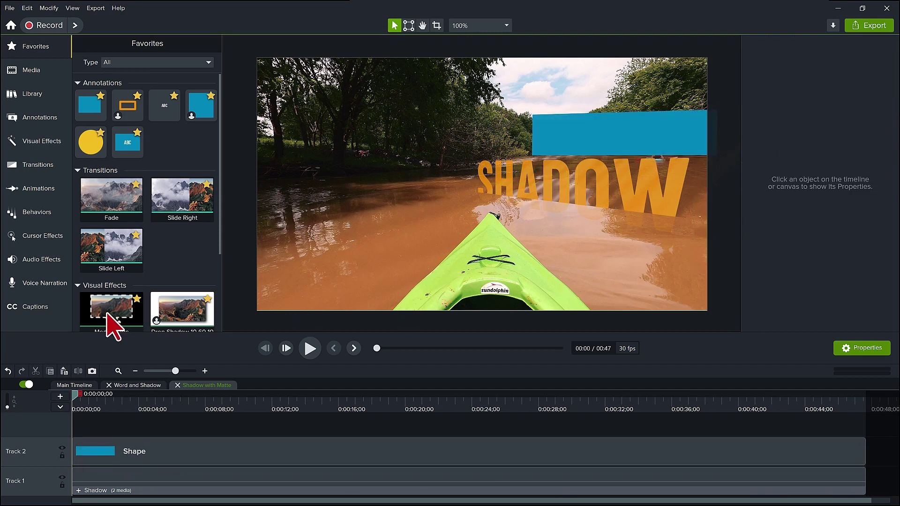
left_click_drag(113, 327, 202, 452)
left_click(809, 295)
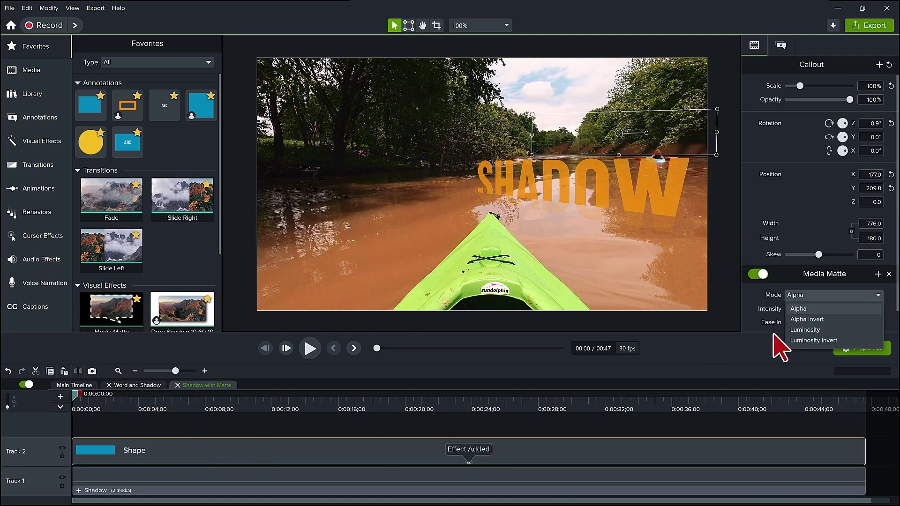
left_click(810, 319)
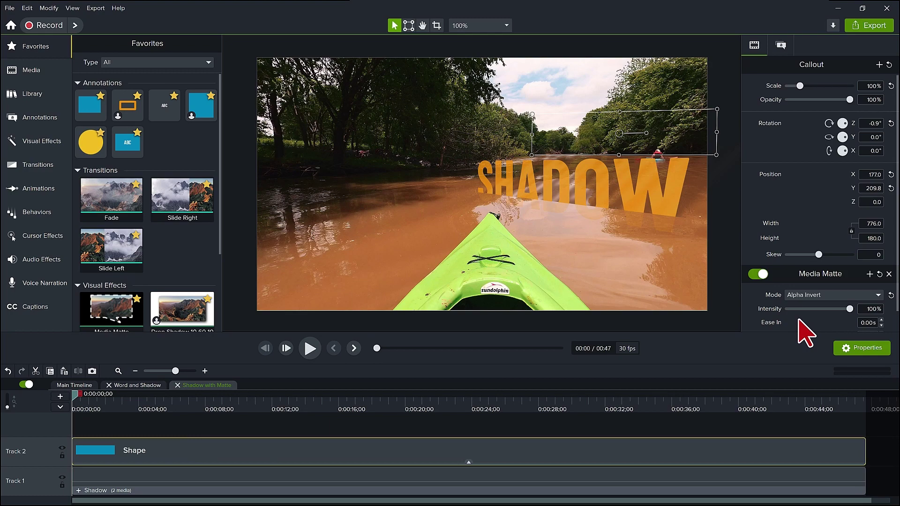
Add a clip-long animation to the rectangle and set tilt and height keyframes near 0:04–0:23.
mouse_move(75, 396)
left_mouse_down()
mouse_move(763, 467)
mouse_move(854, 456)
mouse_move(882, 423)
left_mouse_up()
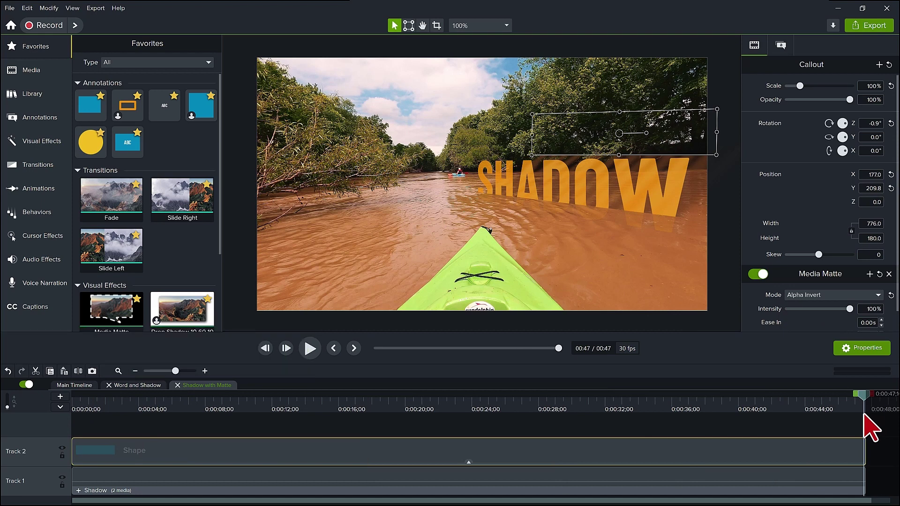
left_click_drag(856, 460, 60, 464)
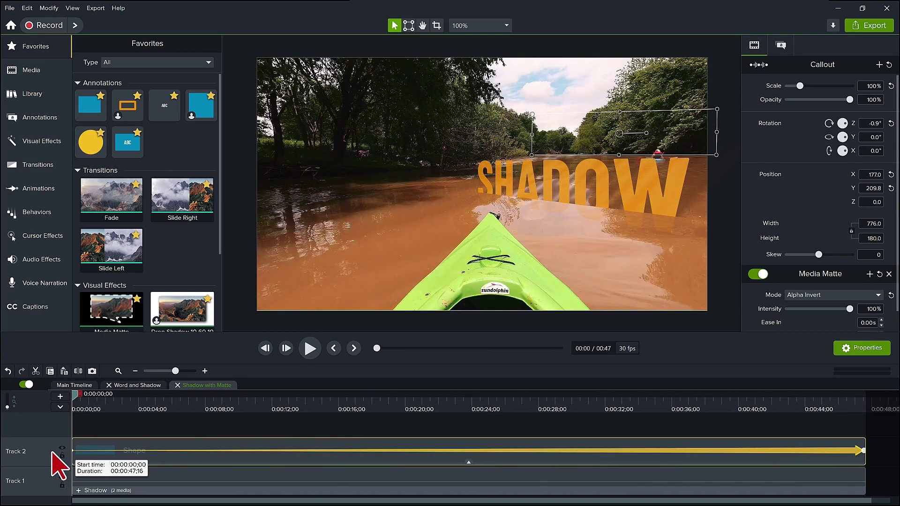
left_click(150, 408)
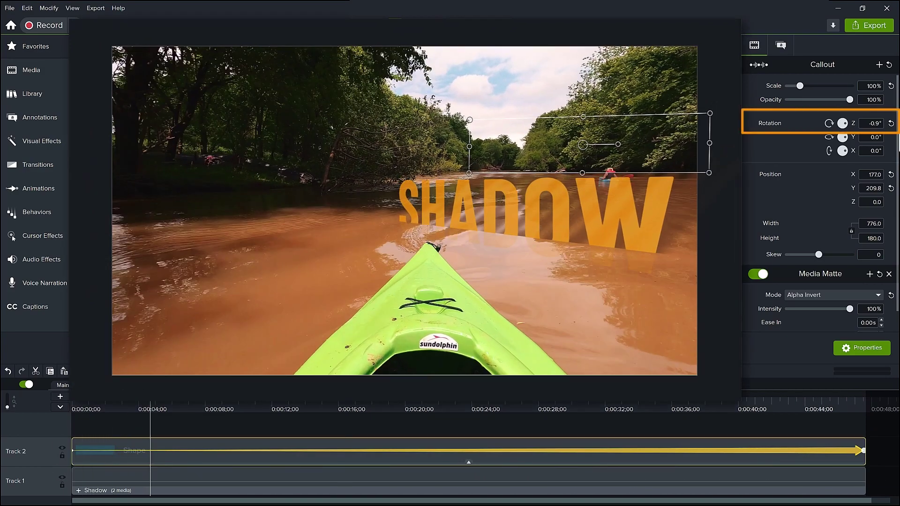
left_click(872, 124)
left_click_drag(195, 416, 330, 432)
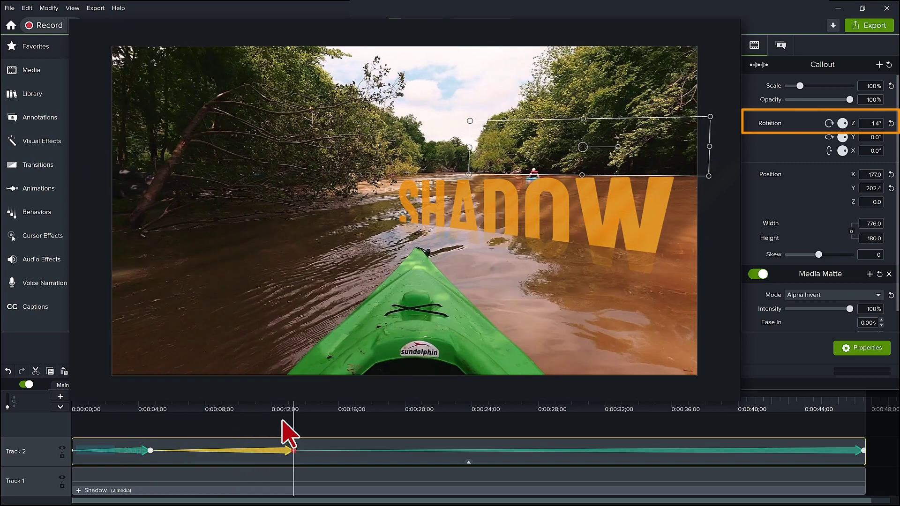
left_click(367, 411)
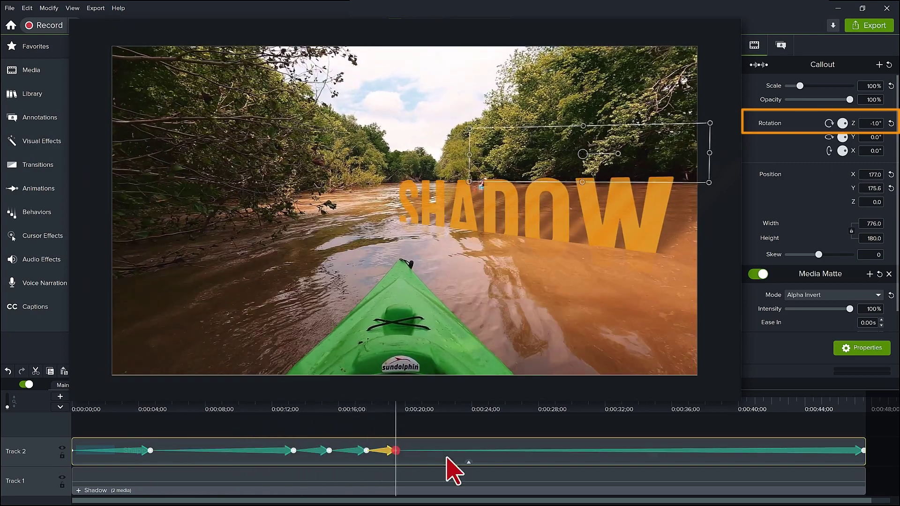
left_click(418, 408)
left_click(427, 451)
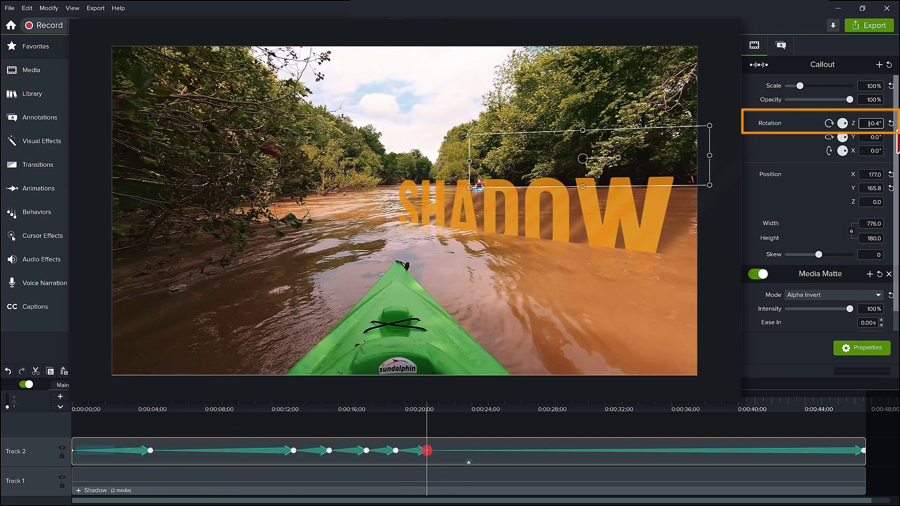
left_click(464, 410)
left_click(872, 123)
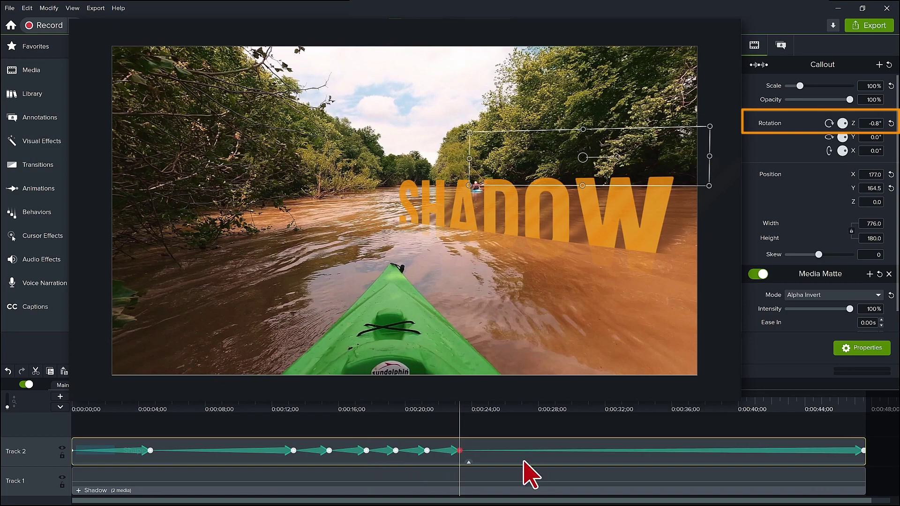
Add tilt keyframes from about 0:24 to 0:37, nudging rotation by tenths of a degree.
left_click(492, 409)
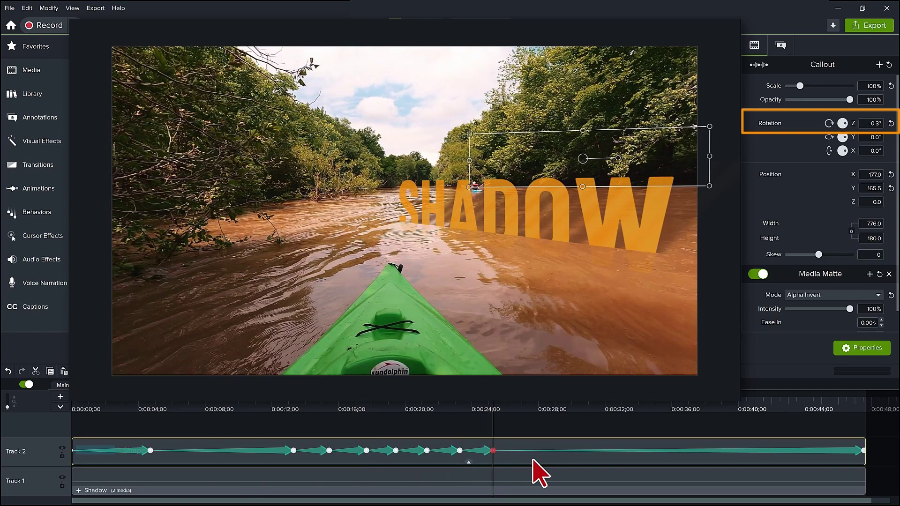
left_click(528, 410)
left_click(578, 409)
left_click(873, 123)
left_click(589, 409)
key("Down")
left_click(655, 409)
key("Down")
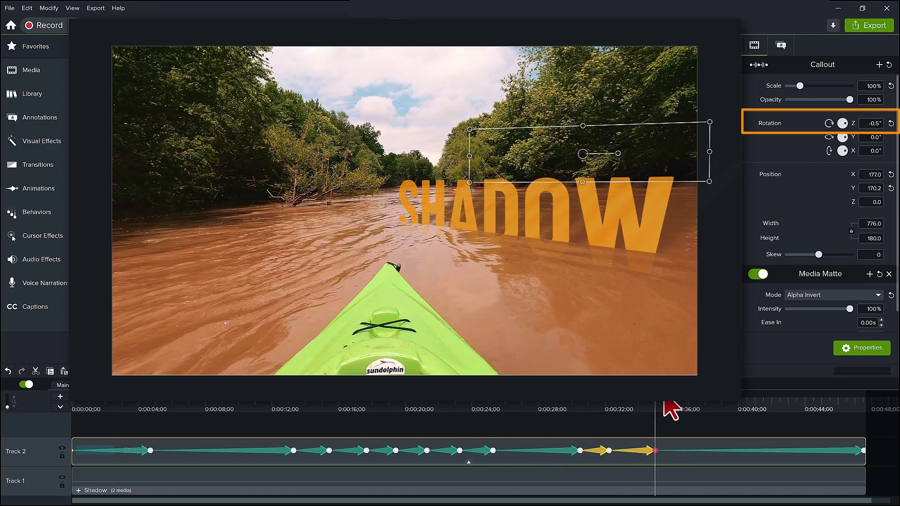
left_click(704, 409)
key("Down")
Nudge the rectangle's tilt up and down at keyframes around 0:41 and 0:44.
left_click(733, 410)
key("Up")
left_click(771, 404)
key("Up")
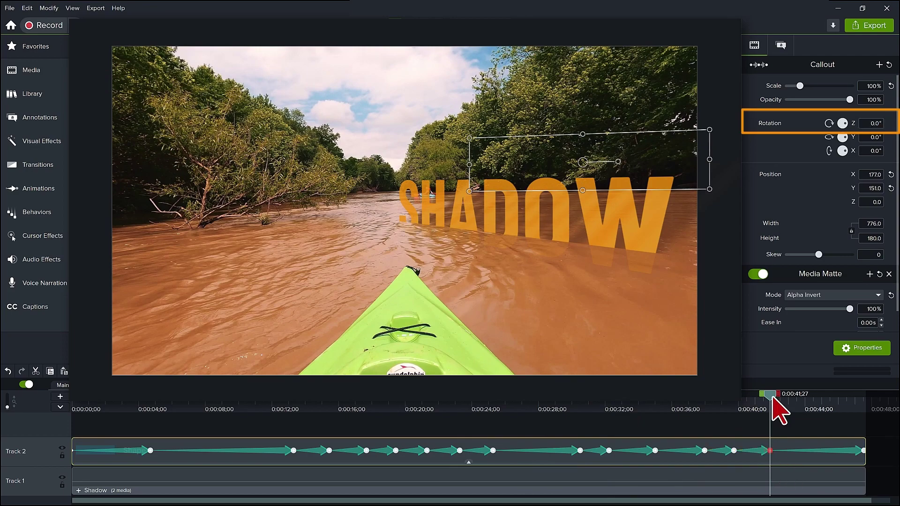
left_click(790, 408)
key("Up")
left_click(809, 408)
key("Down")
type("0")
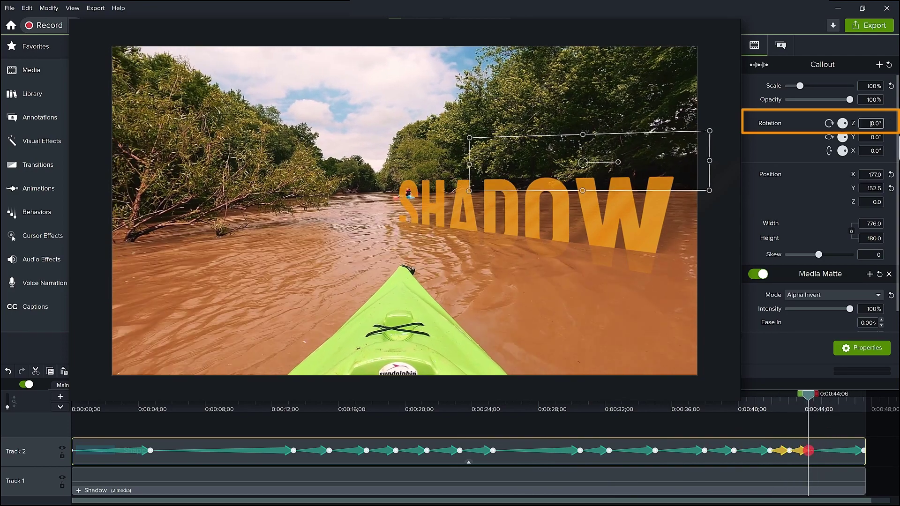
Add final tilt keyframes near 0:47, leaving the matte at -0.9° and 1087×180.
left_click(825, 403)
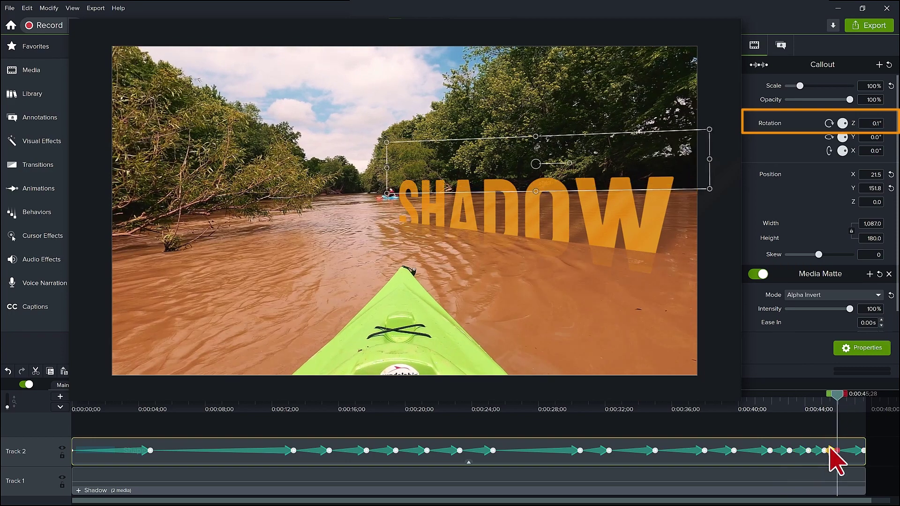
left_click(854, 401)
scroll(864, 458, "up", 3)
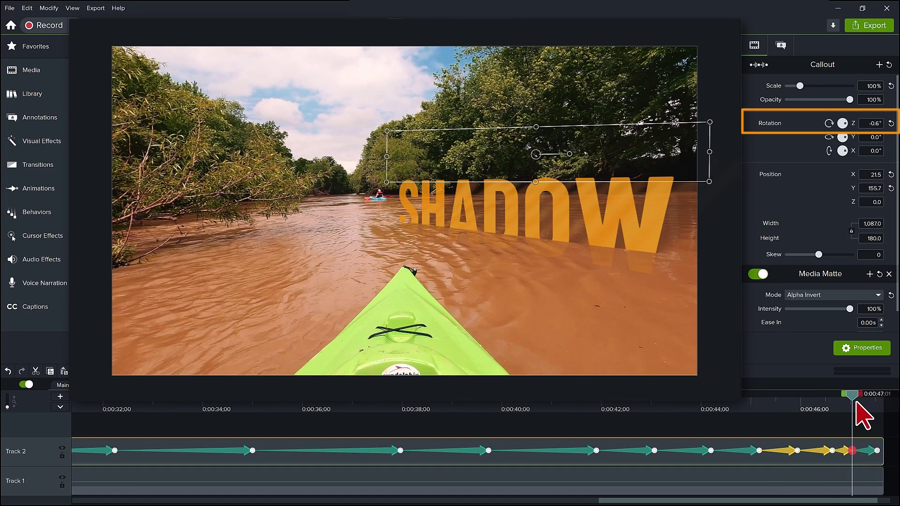
left_click(865, 395)
scroll(865, 413, "up", 3)
left_click(861, 408)
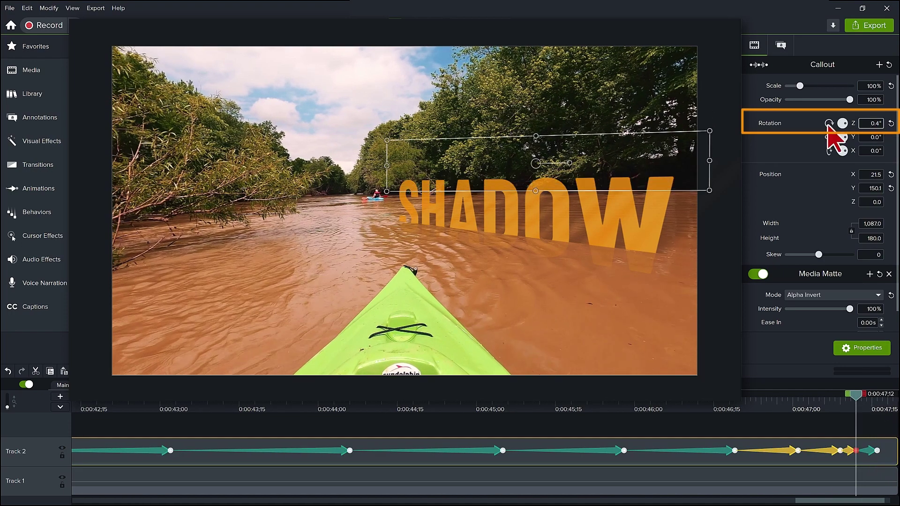
left_click(869, 402)
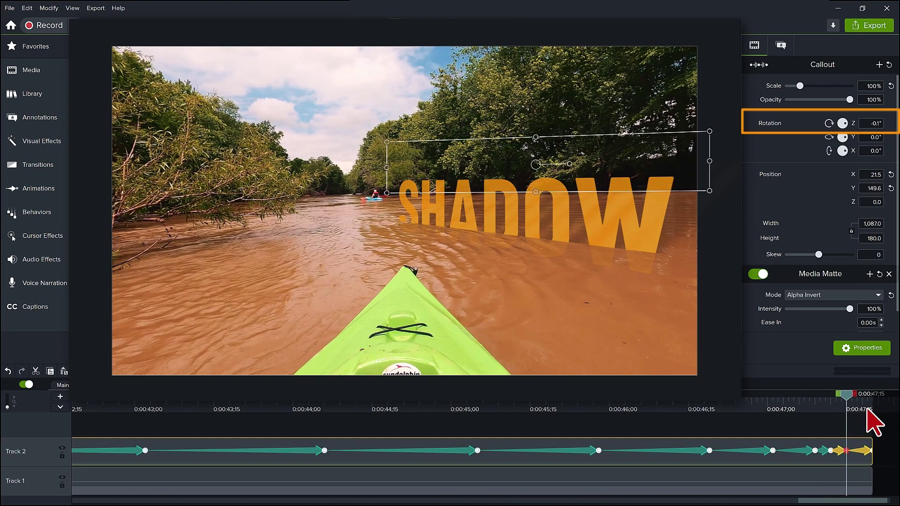
left_click(865, 402)
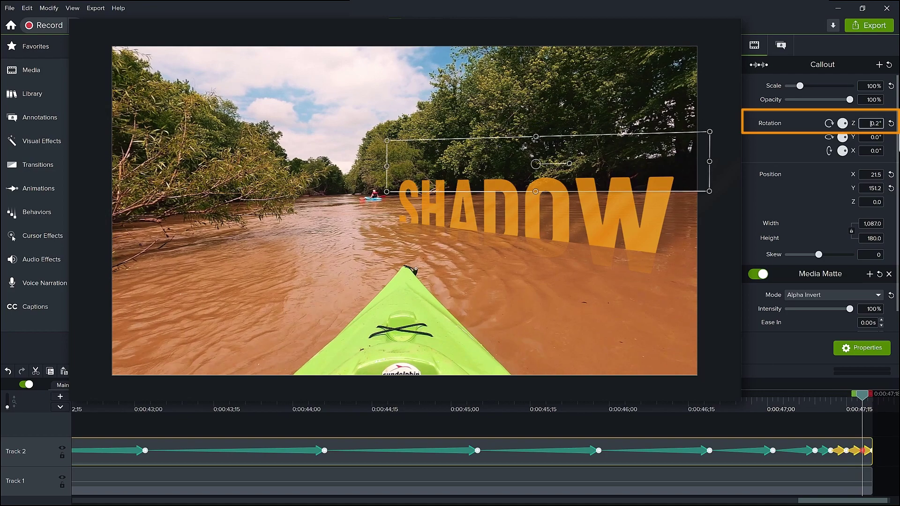
left_click(868, 399)
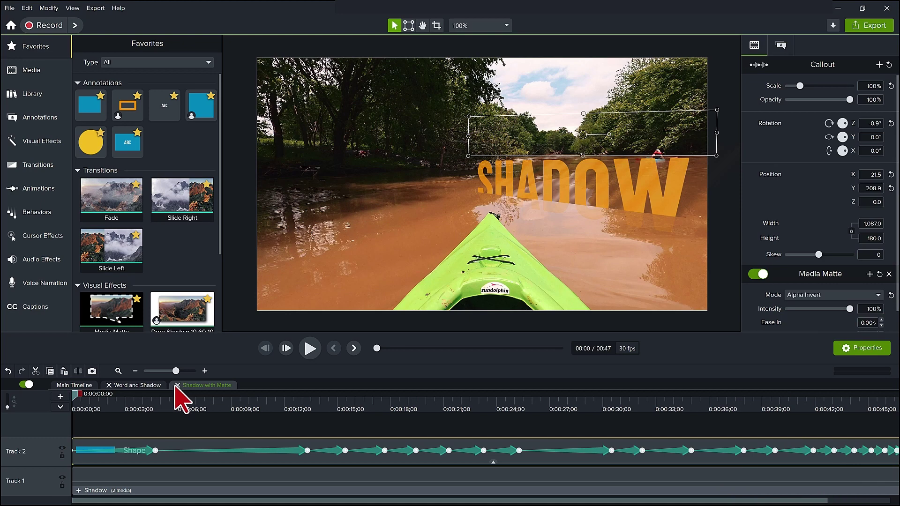
Back in Word and Shadow, add a full-length animation to the Horizontal Fade Luminosity Matte.
left_click(178, 385)
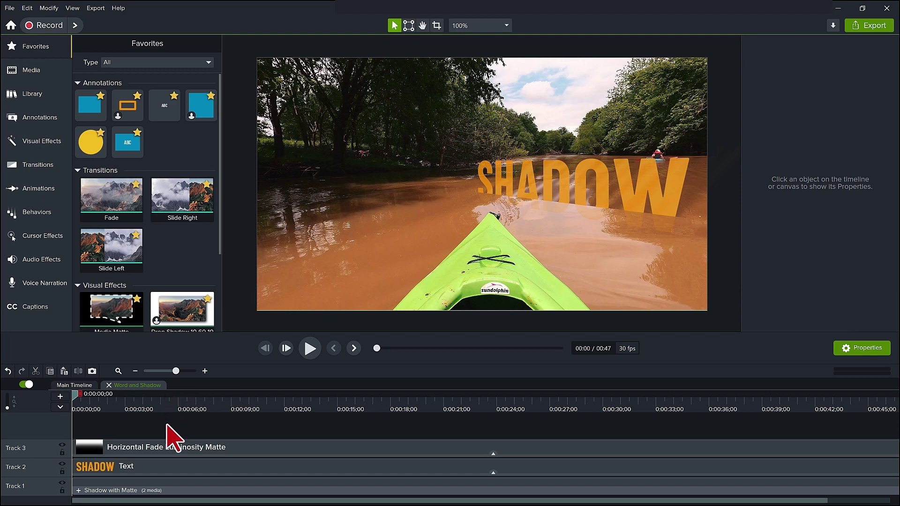
scroll(166, 436, "down", 2)
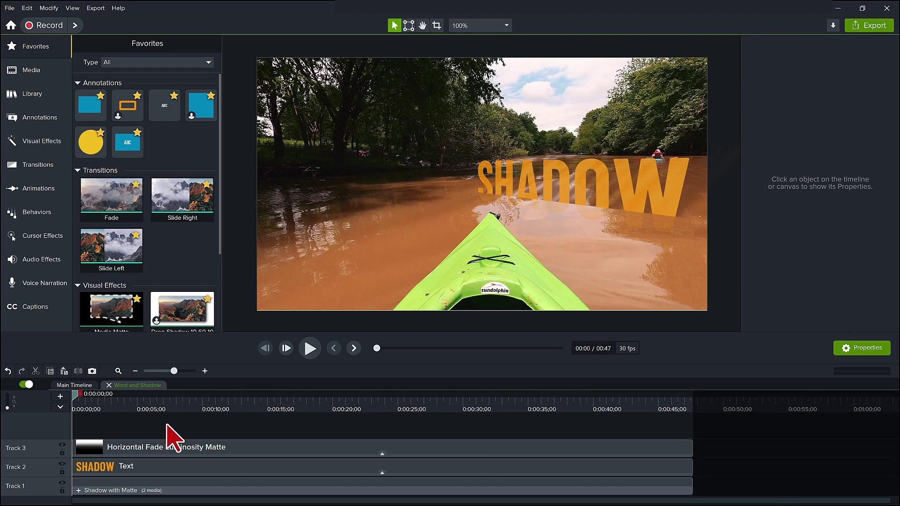
left_click(634, 402)
left_click_drag(633, 403, 694, 407)
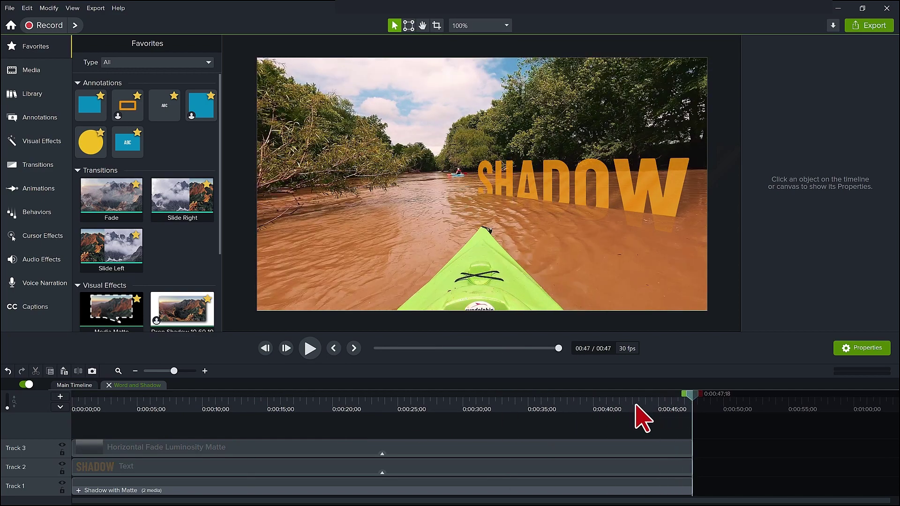
left_click(631, 448)
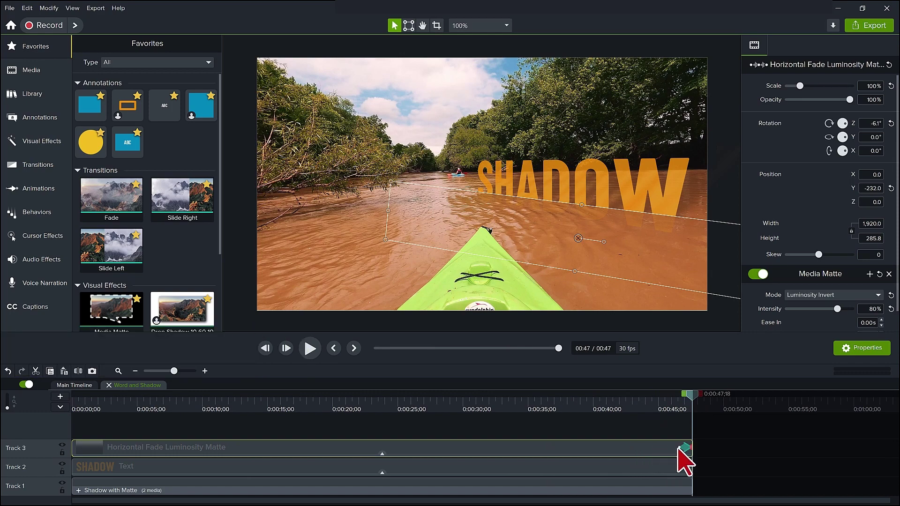
mouse_move(681, 447)
left_mouse_down()
mouse_move(43, 437)
mouse_move(56, 441)
left_mouse_up()
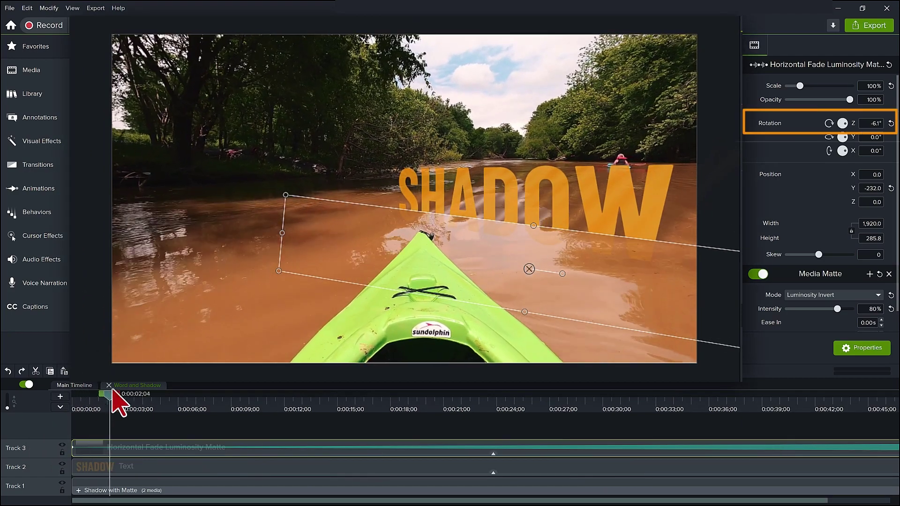
Add early matte tilt keyframes around three seconds in, at -6.8°, -5.7° and -6.2°.
left_click_drag(891, 127, 869, 123)
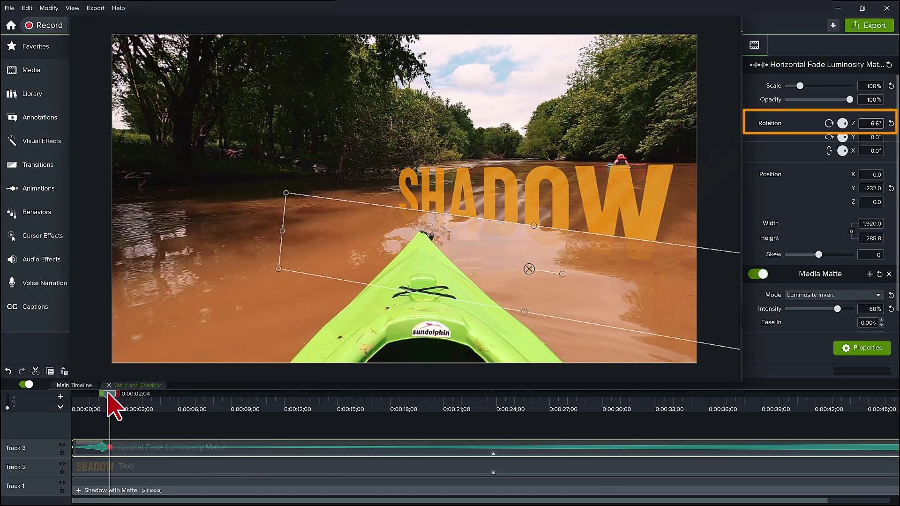
left_click_drag(113, 394, 157, 402)
left_click(872, 123)
type("5.6")
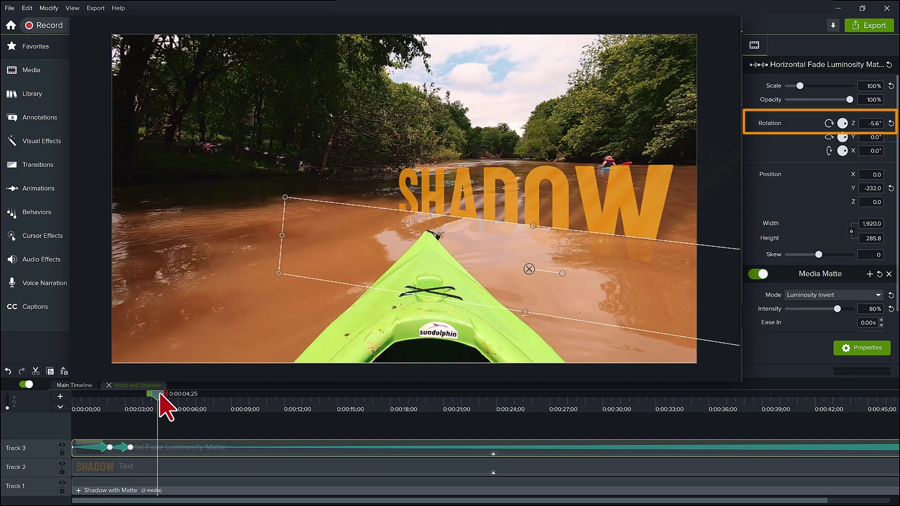
left_click_drag(891, 127, 899, 145)
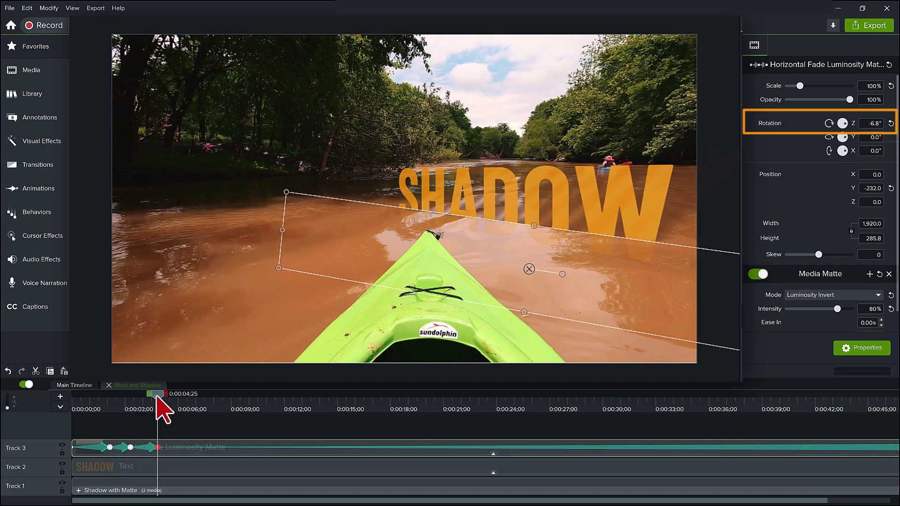
left_click_drag(157, 397, 179, 406)
left_click_drag(872, 124, 899, 141)
left_click_drag(181, 396, 195, 397)
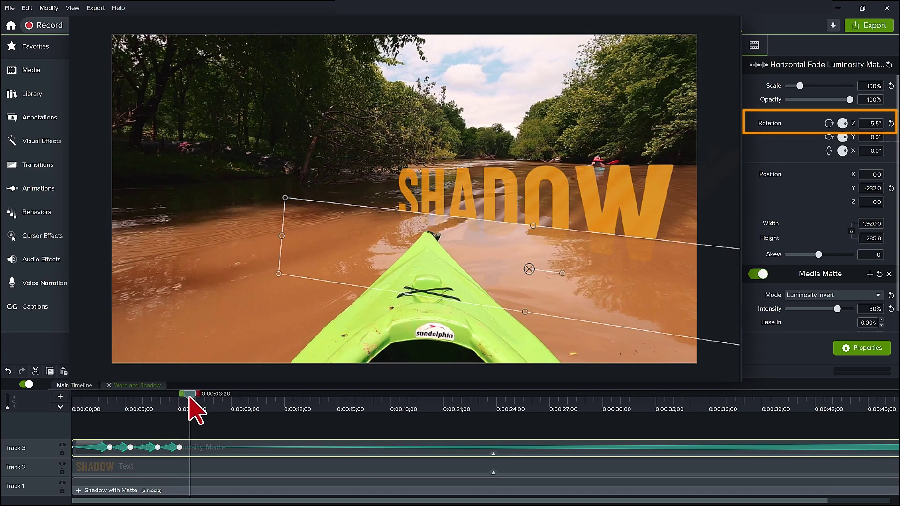
type("-6.2")
key("Return")
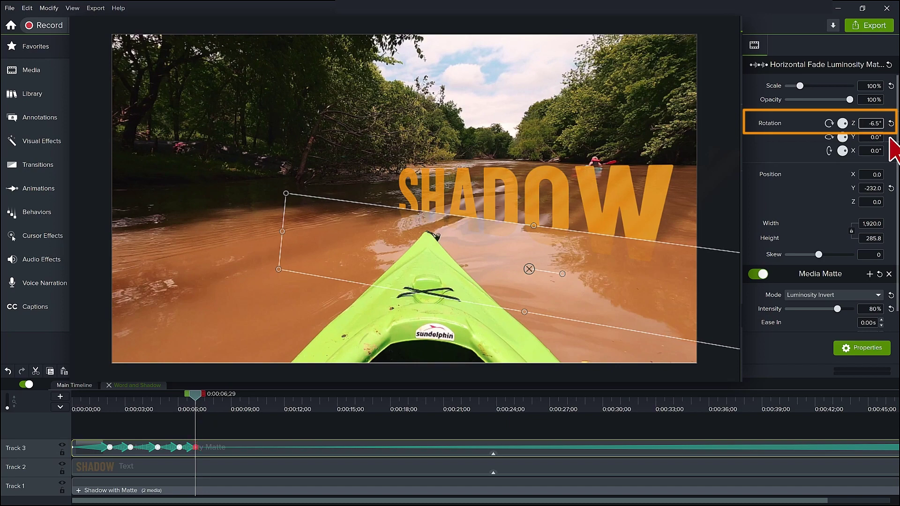
Add further matte tilt keyframes at -5.4°, -6.1° and -6.4°.
left_click_drag(201, 396, 237, 395)
type("-5.4")
key("Return")
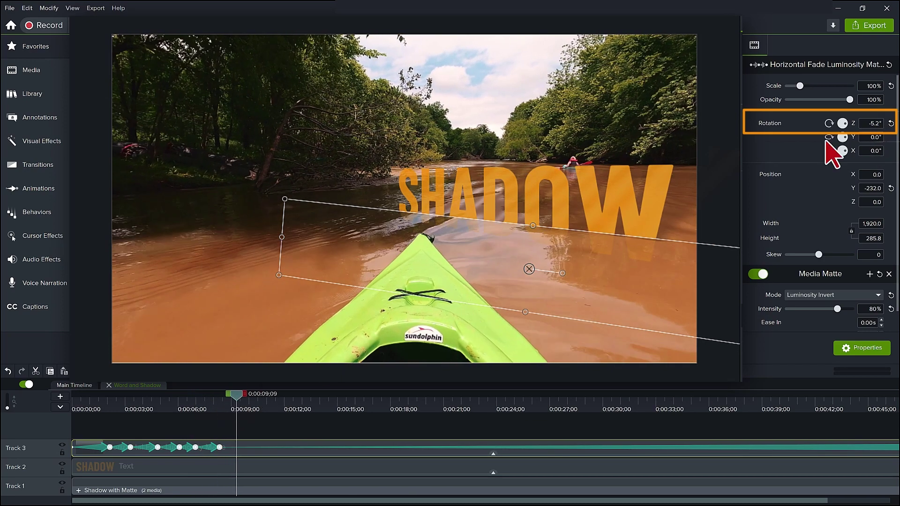
type("-6.1")
key("Return")
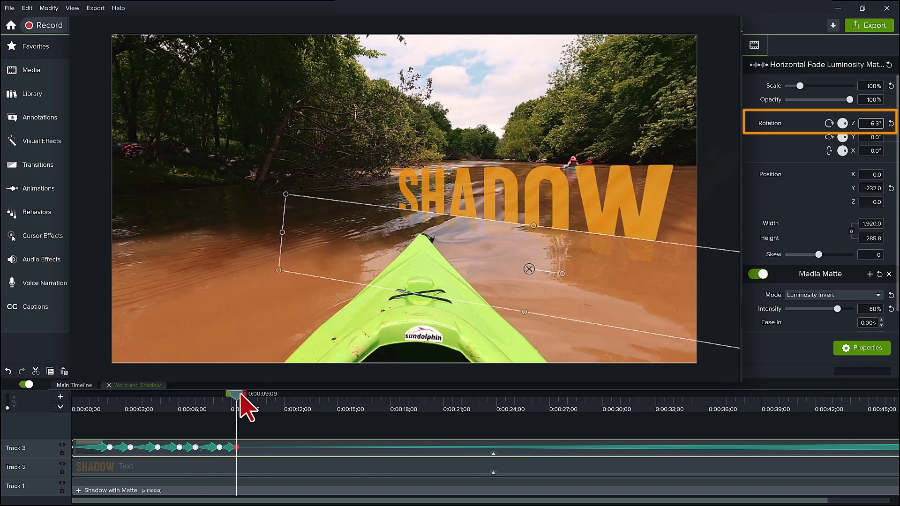
left_click_drag(238, 396, 279, 406)
key("Return")
type("-6.4")
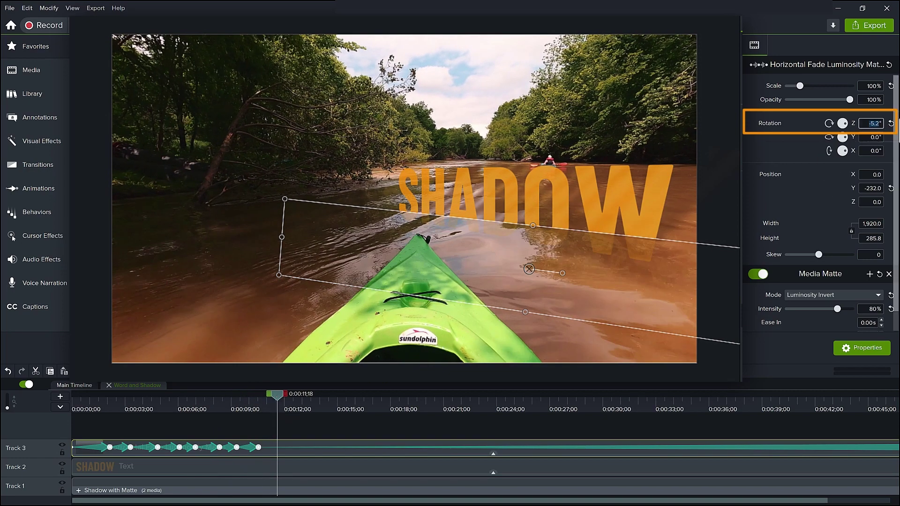
key("Return")
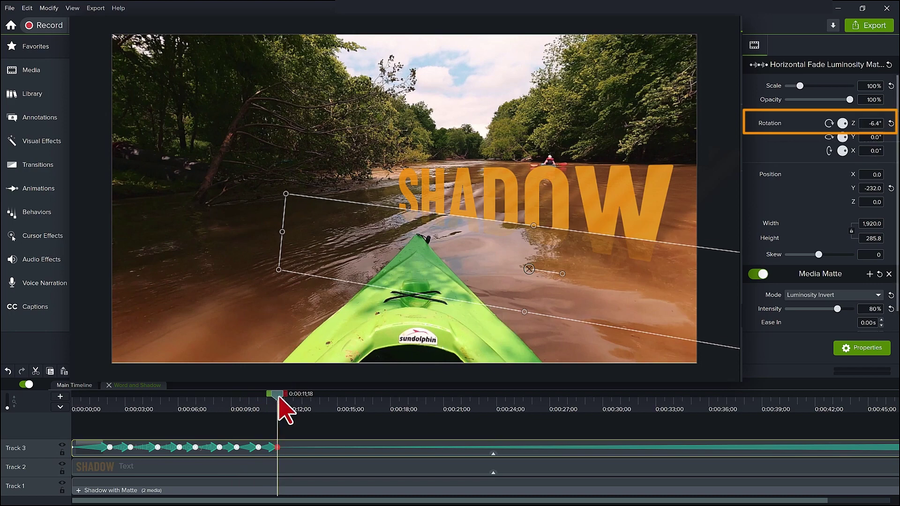
Set matte tilts of -4.9°, -6.1° and -5.7° at about 12, 13 and 14 seconds.
left_click_drag(279, 395, 294, 395)
left_click(870, 125)
type("-4.9")
key("Return")
left_click_drag(294, 396, 311, 397)
left_click(871, 123)
type("-6.1")
key("Return")
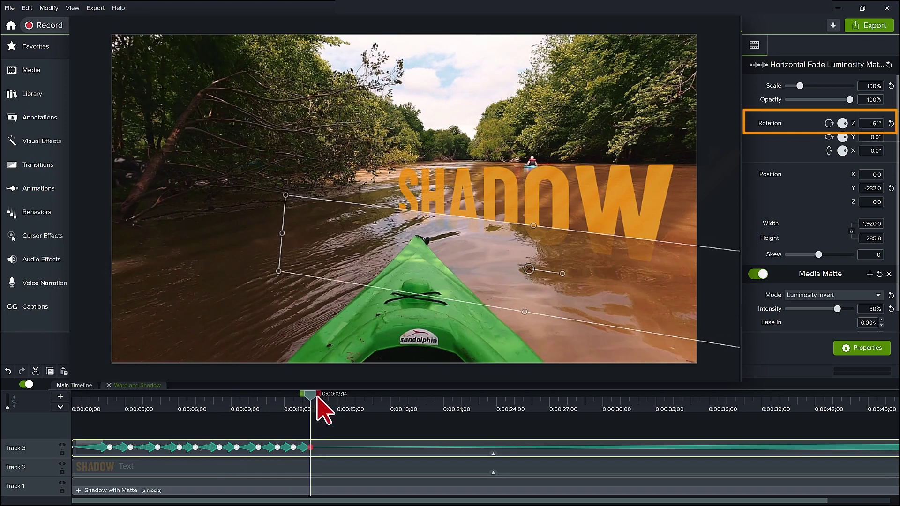
left_click_drag(311, 396, 328, 396)
left_click(873, 124)
type("-5.7")
key("Return")
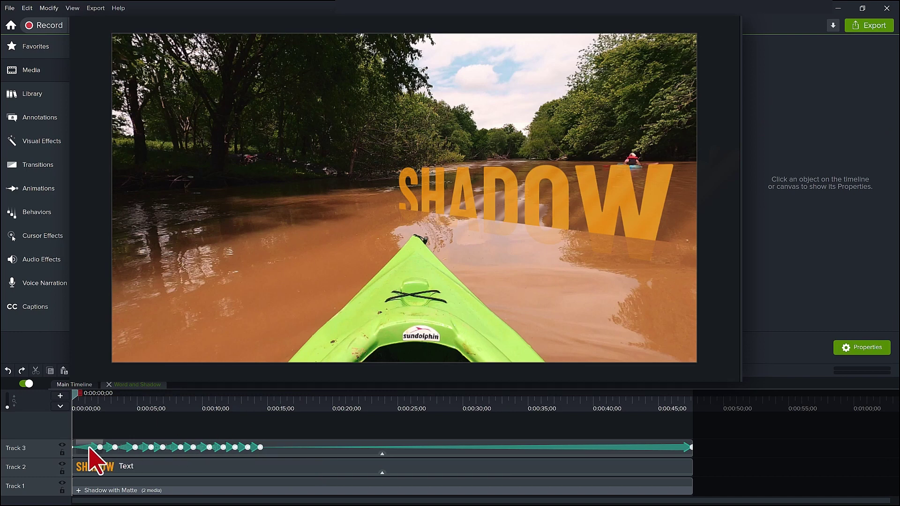
Select all of the fade matte's rotation animations for copying.
left_click(90, 448)
left_click_drag(120, 450, 150, 450)
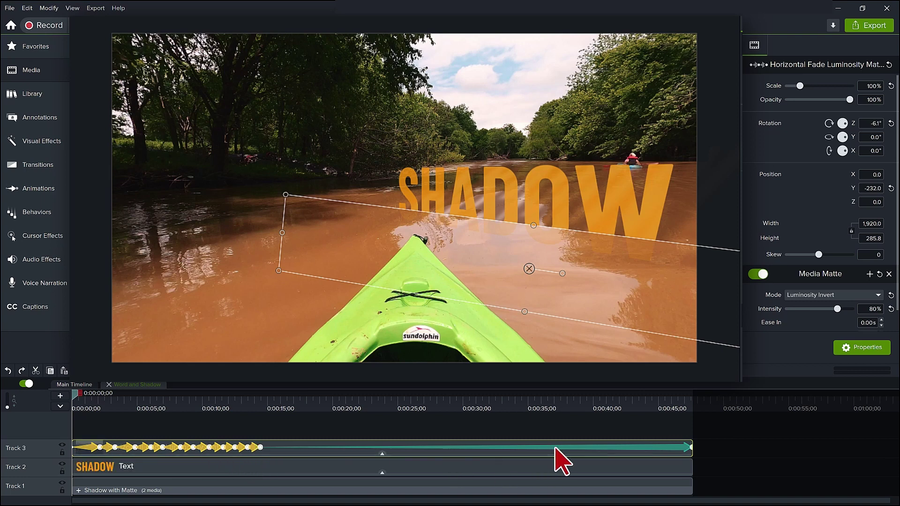
left_click(560, 443)
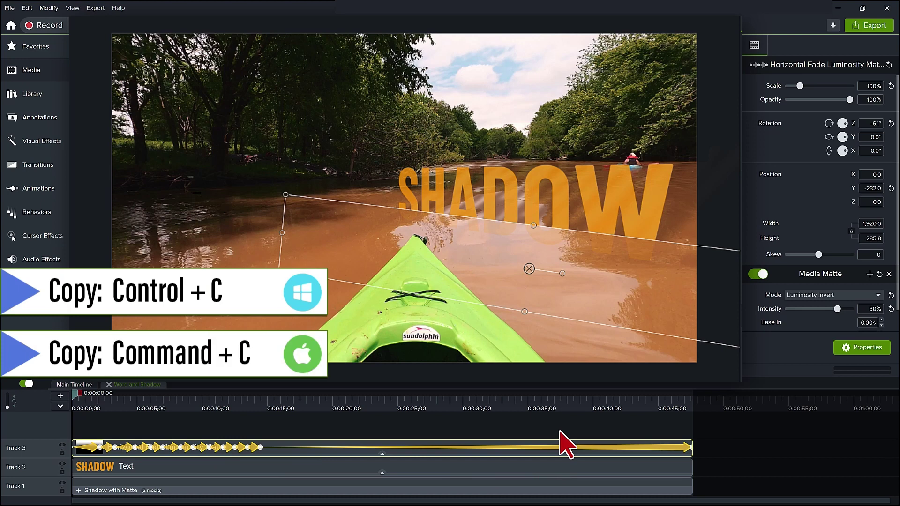
Paste the rotation animations onto the Shape clip in Shadow with Matte > Shadow.
left_click(79, 491)
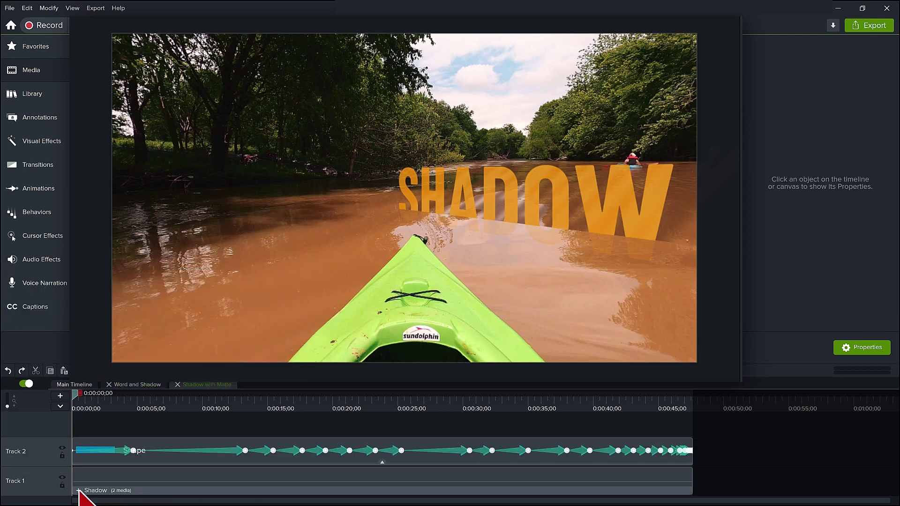
left_click(79, 491)
left_click(684, 407)
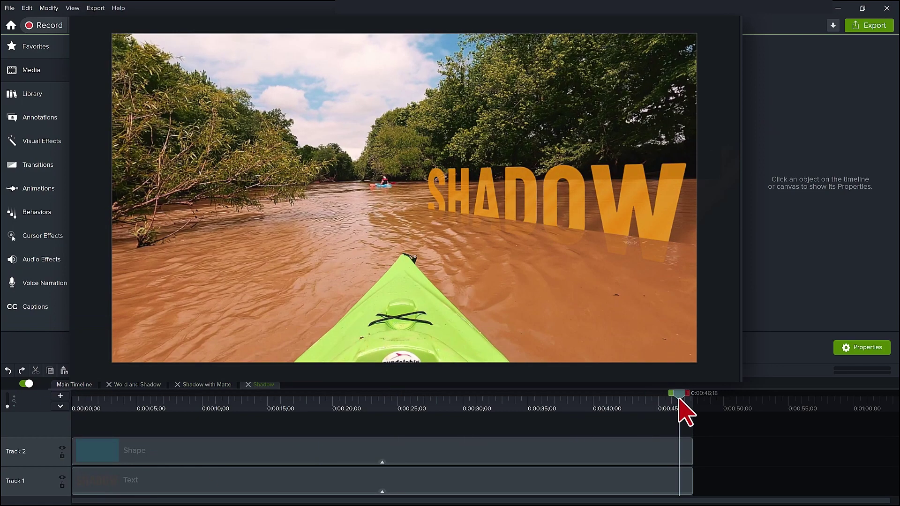
key("space")
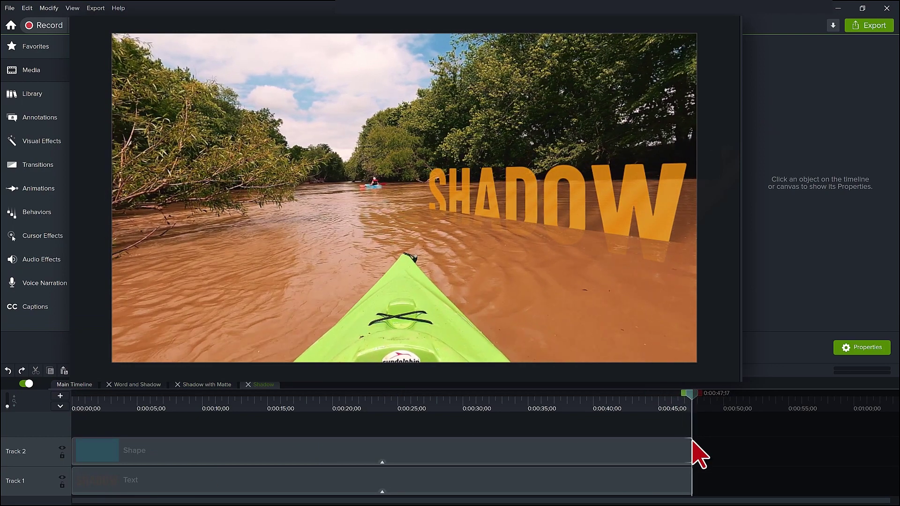
left_click(661, 446)
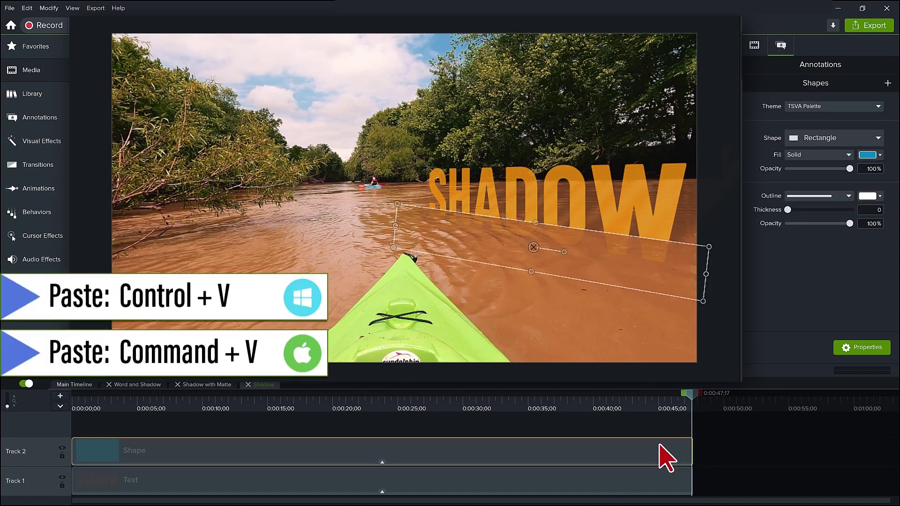
key("ctrl+v")
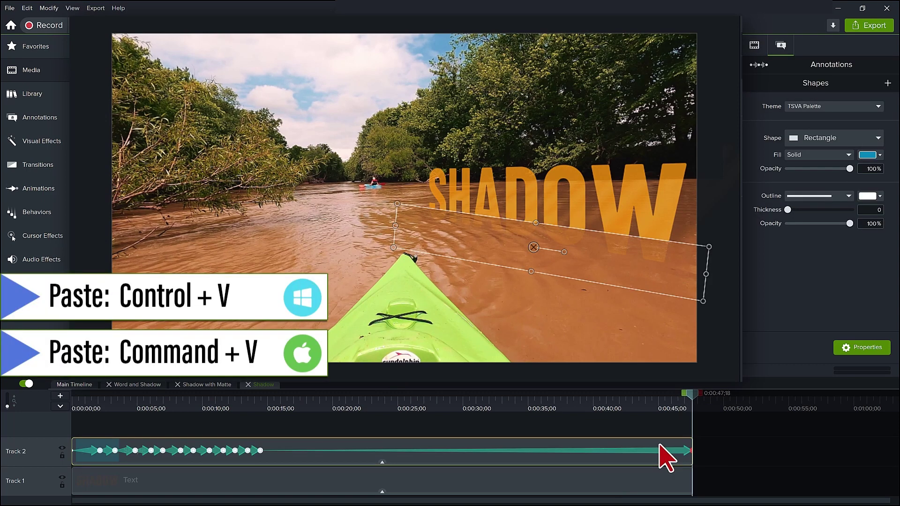
left_click(248, 385)
left_click(178, 384)
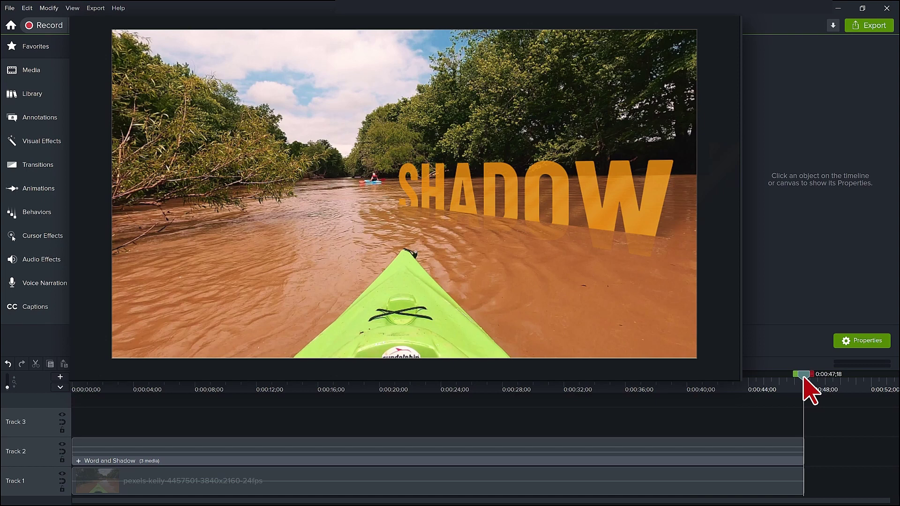
Stretch the Word and Shadow group's animation to start at about 0:14 and run to the end.
left_click(763, 451)
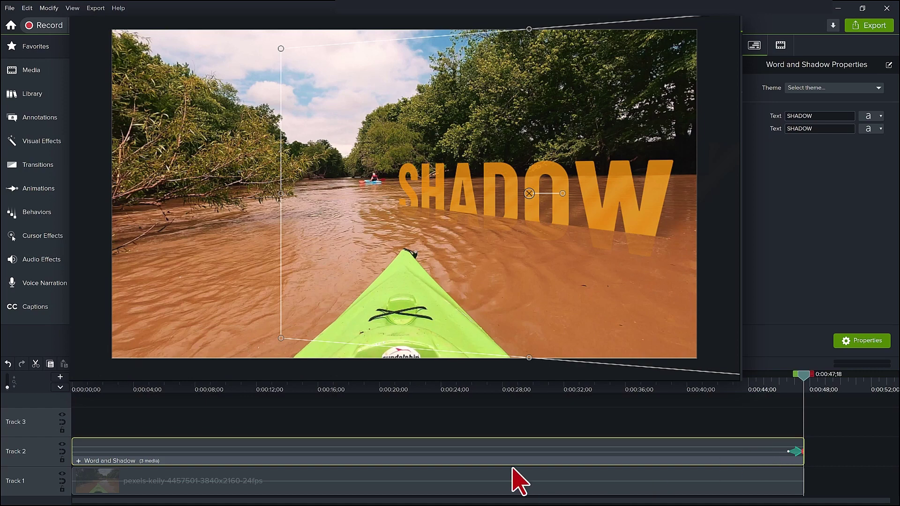
left_click(78, 461)
left_click(312, 396)
left_click_drag(312, 396, 296, 396)
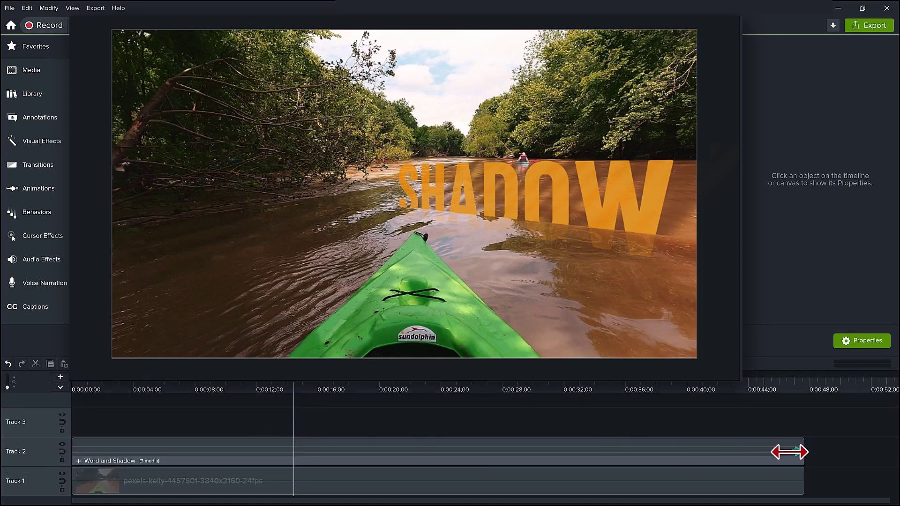
left_click_drag(789, 452, 294, 445)
left_click_drag(296, 391, 804, 373)
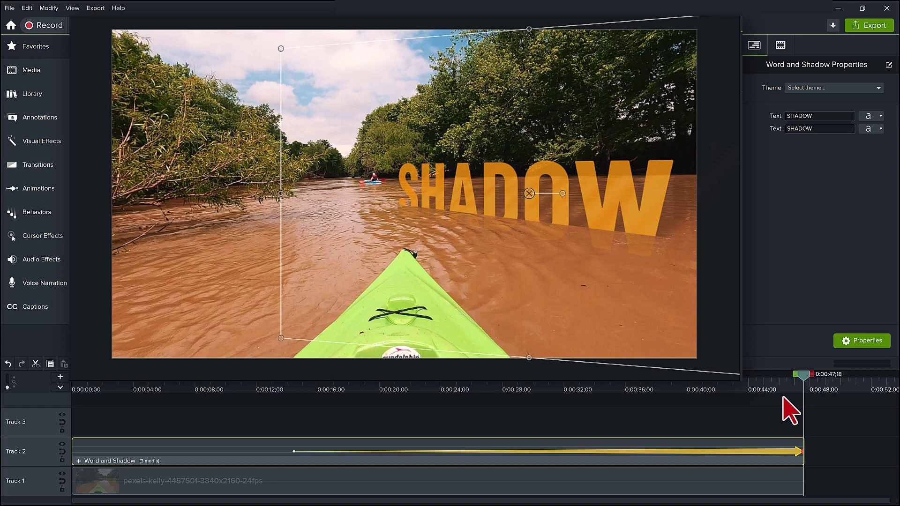
At the clip end, turn the word to -36° Rotation Y and move it to X 472.
left_click(780, 44)
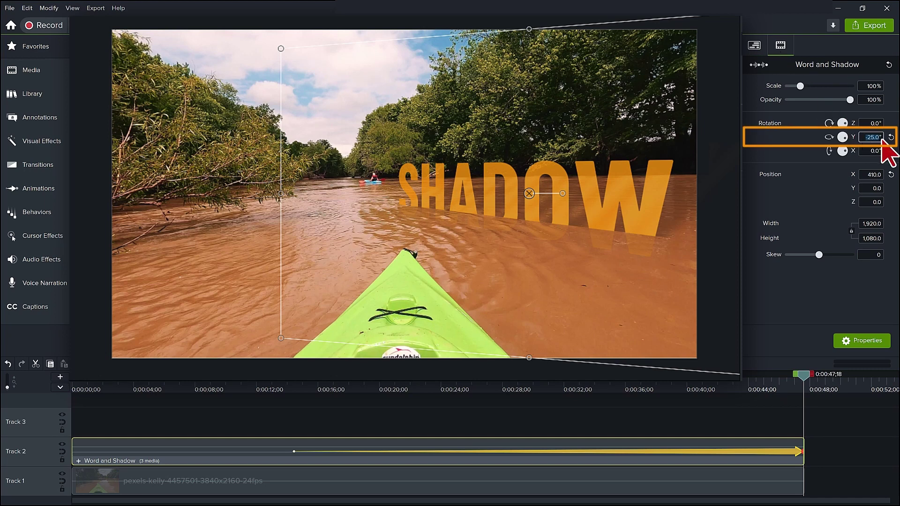
left_click_drag(865, 144, 855, 159)
scroll(855, 158, "up", 5)
scroll(855, 159, "up", 5)
scroll(854, 158, "up", 2)
scroll(854, 159, "up", 5)
scroll(855, 158, "up", 3)
scroll(854, 158, "up", 2)
scroll(855, 158, "up", 2)
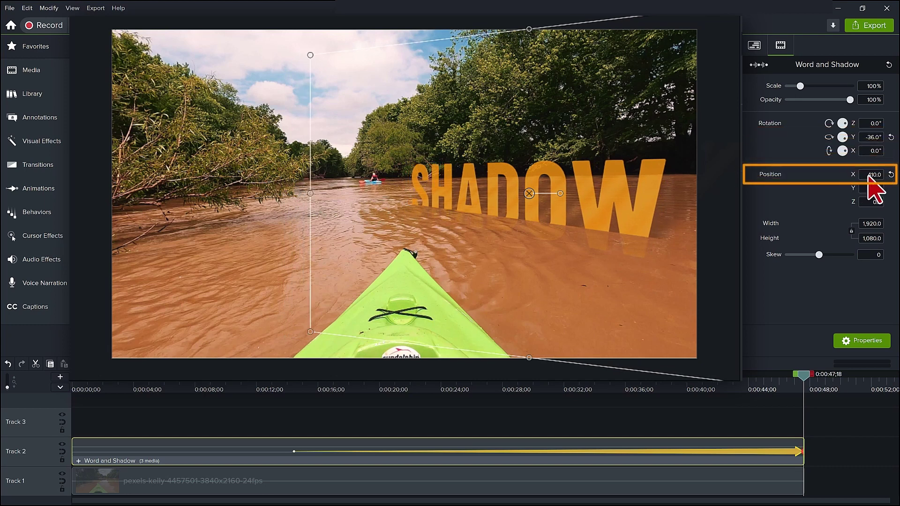
key("Up")
scroll(898, 202, "up", 1)
scroll(898, 201, "up", 2)
scroll(898, 202, "up", 2)
scroll(898, 202, "up", 3)
scroll(898, 201, "up", 5)
scroll(898, 202, "up", 5)
scroll(898, 202, "up", 3)
scroll(898, 202, "up", 3)
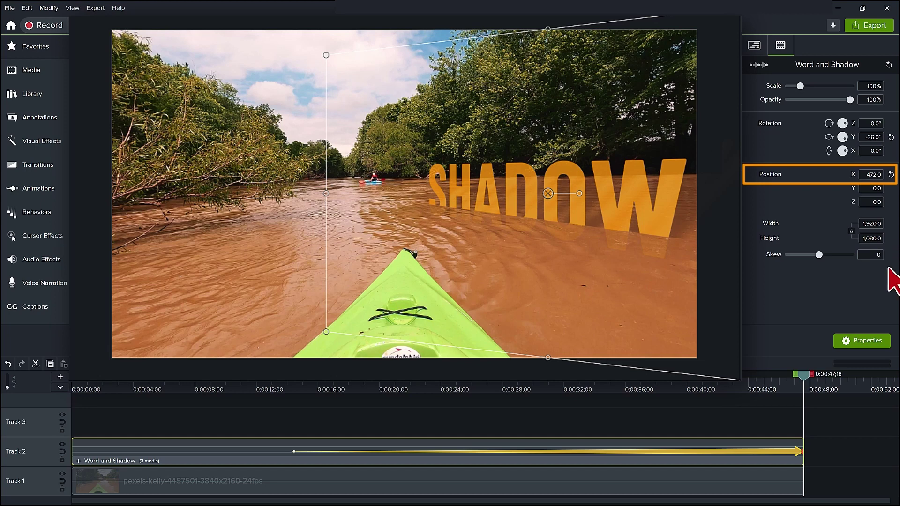
left_click_drag(804, 450, 807, 450)
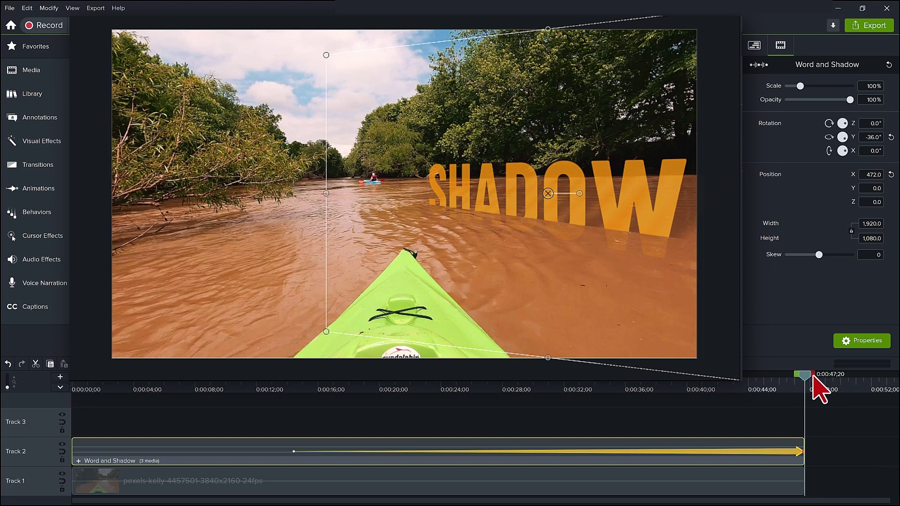
left_click_drag(806, 378, 38, 434)
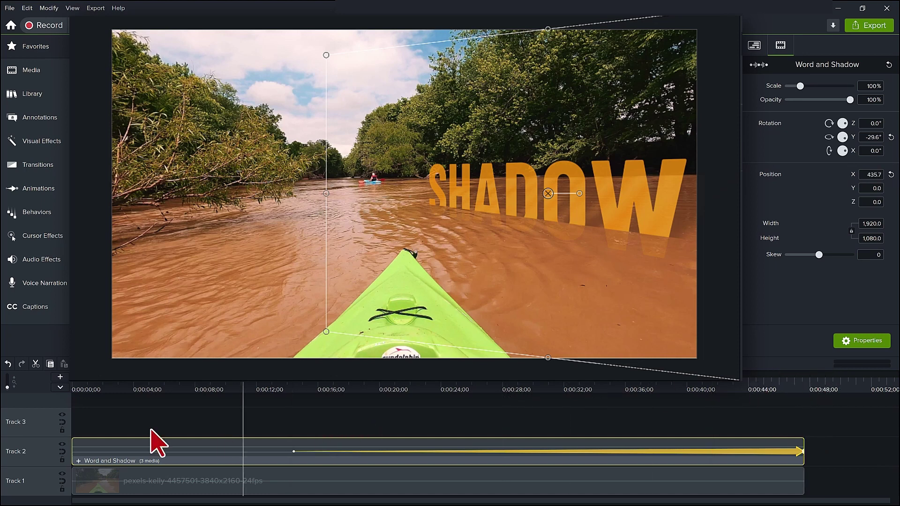